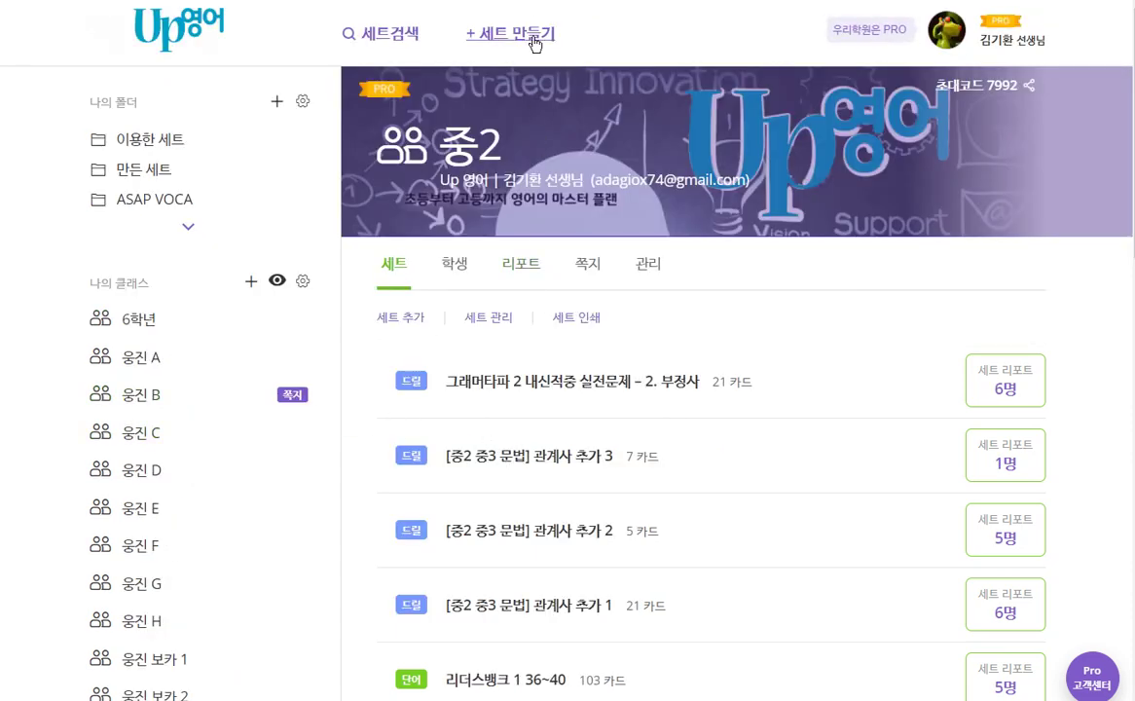
# Create a new word (단어) set and title it "by를 쓰지 않은 수동태 (숙어)".
pyautogui.click(484, 34)
pyautogui.click(440, 248)
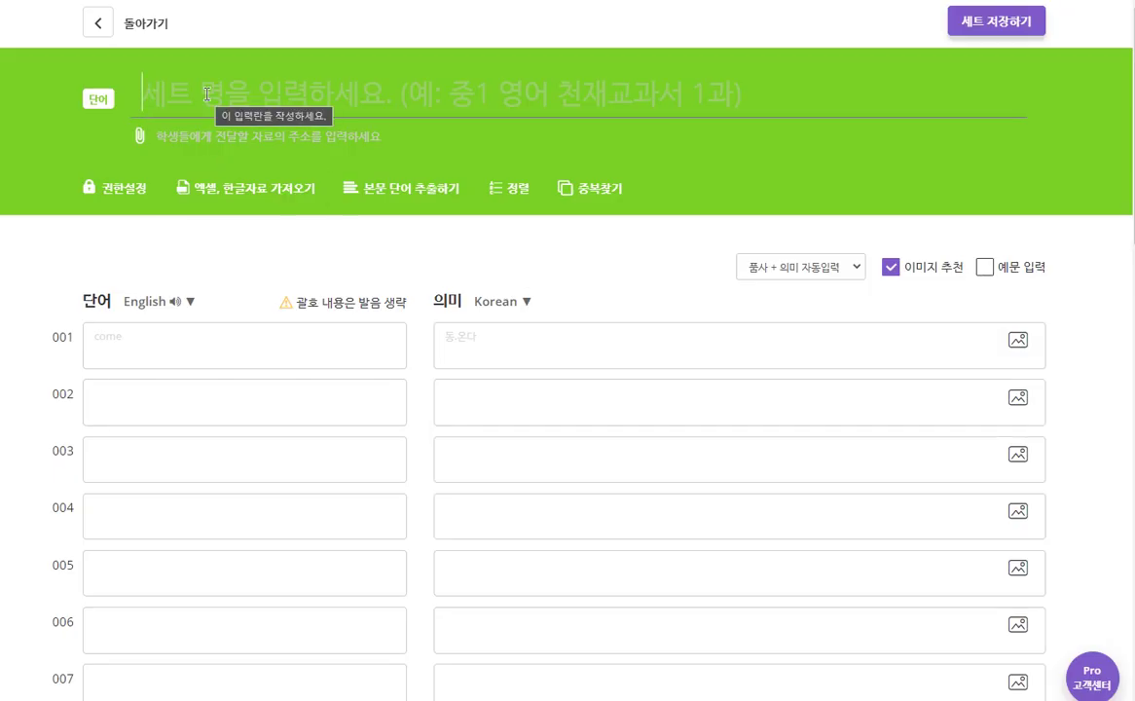
pyautogui.write('by를')
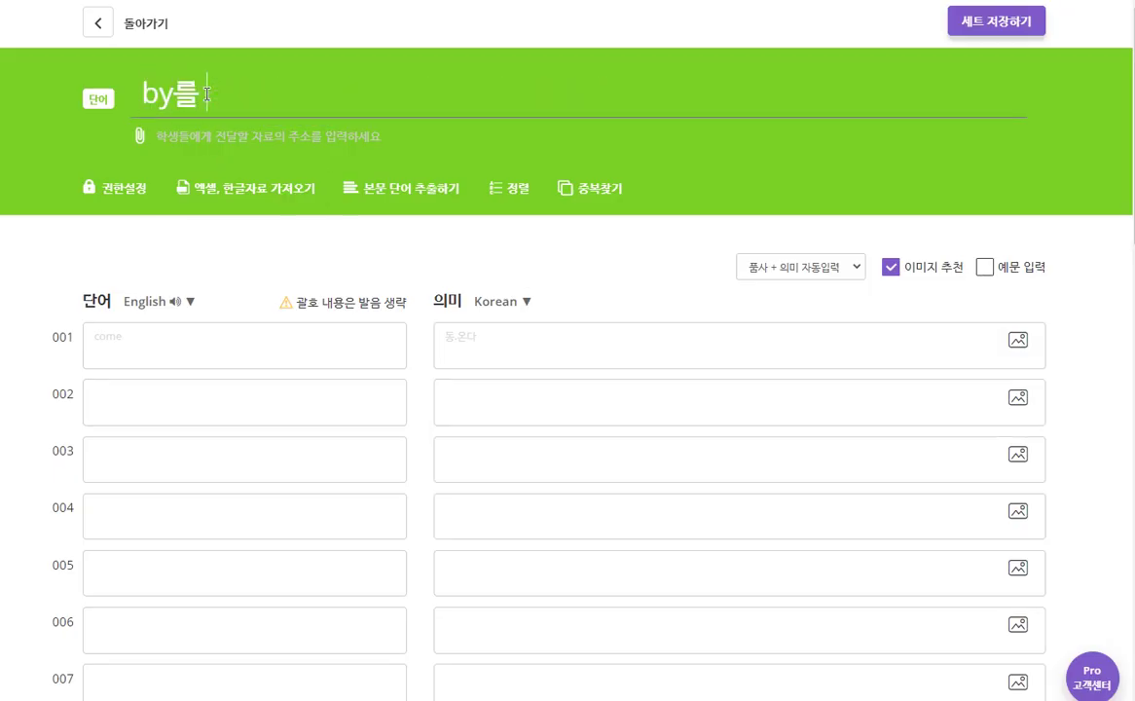
pyautogui.write(' 쓰지 ㅇ않은 수도애')
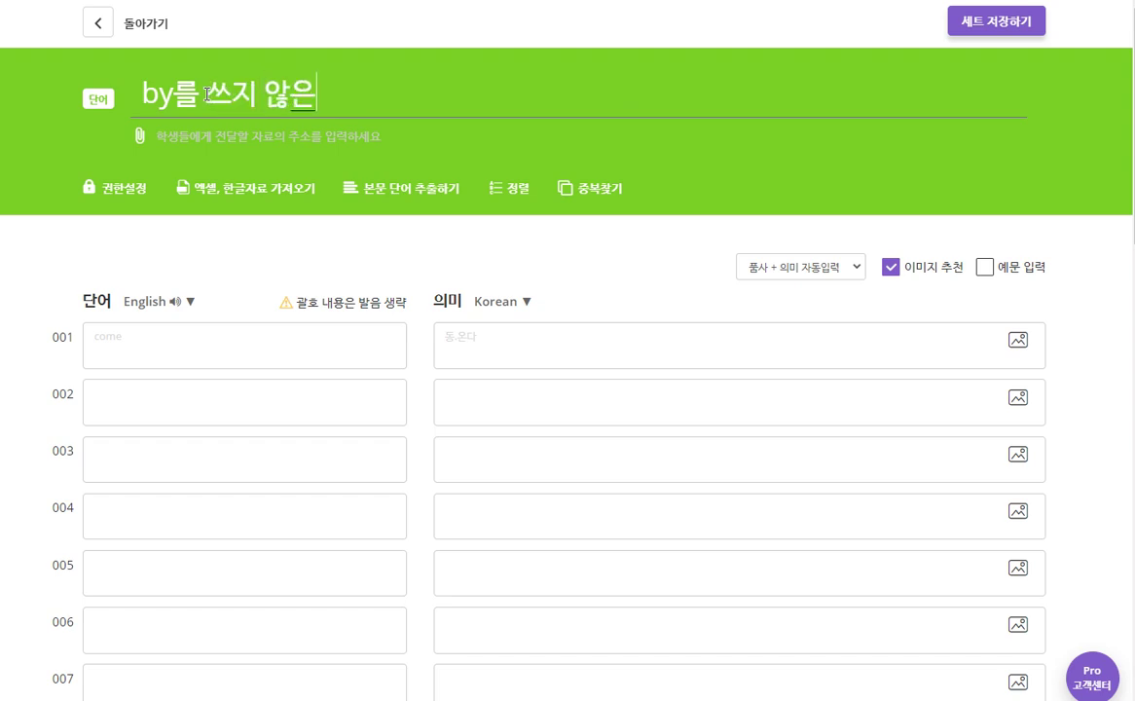
pyautogui.press('BackSpace')
pyautogui.press('BackSpace')
pyautogui.write('동ㅌ')
pyautogui.write('ㅐ (숙어)')
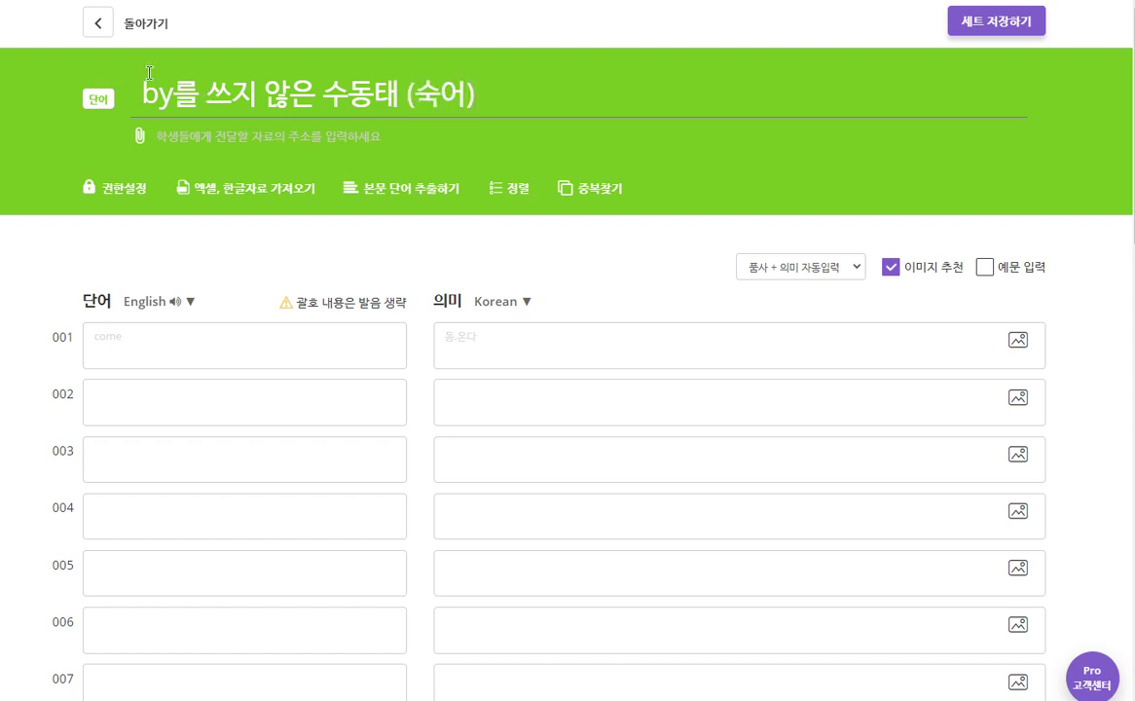
# Fill card 001 with the idiom "be interested in" and accept the suggested meaning "~에 흥미가 있다".
pyautogui.click(218, 356)
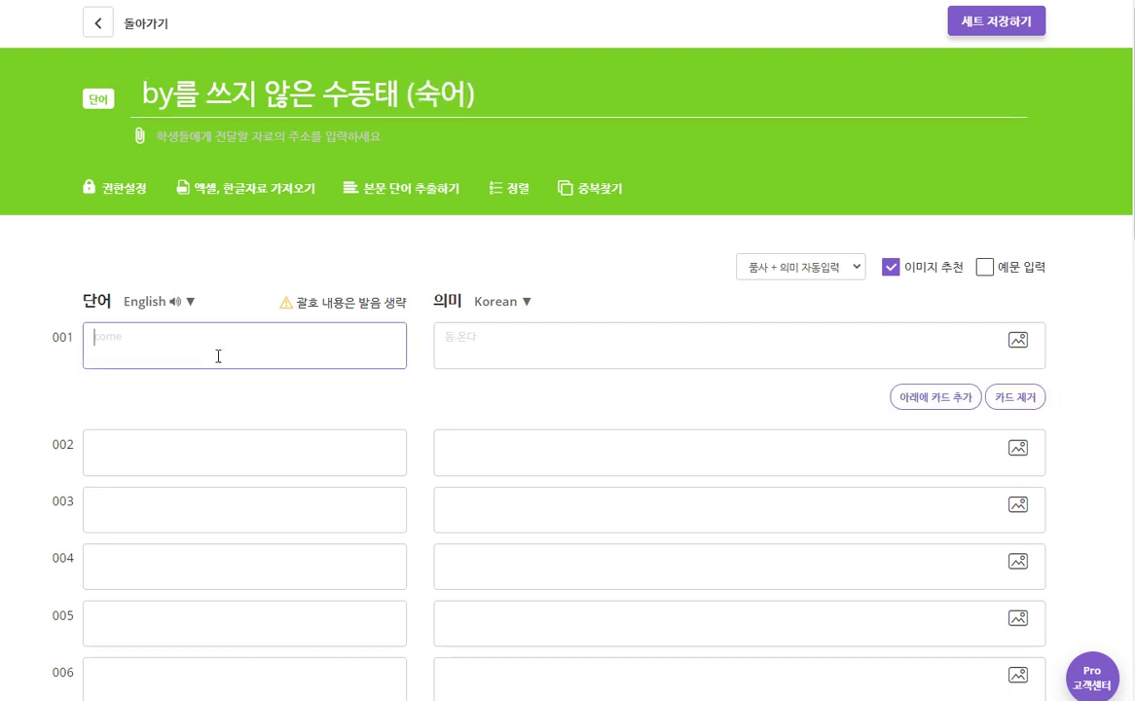
pyautogui.write('be intered')
pyautogui.press('BackSpace')
pyautogui.press('BackSpace')
pyautogui.write('sted')
pyautogui.press('Return')
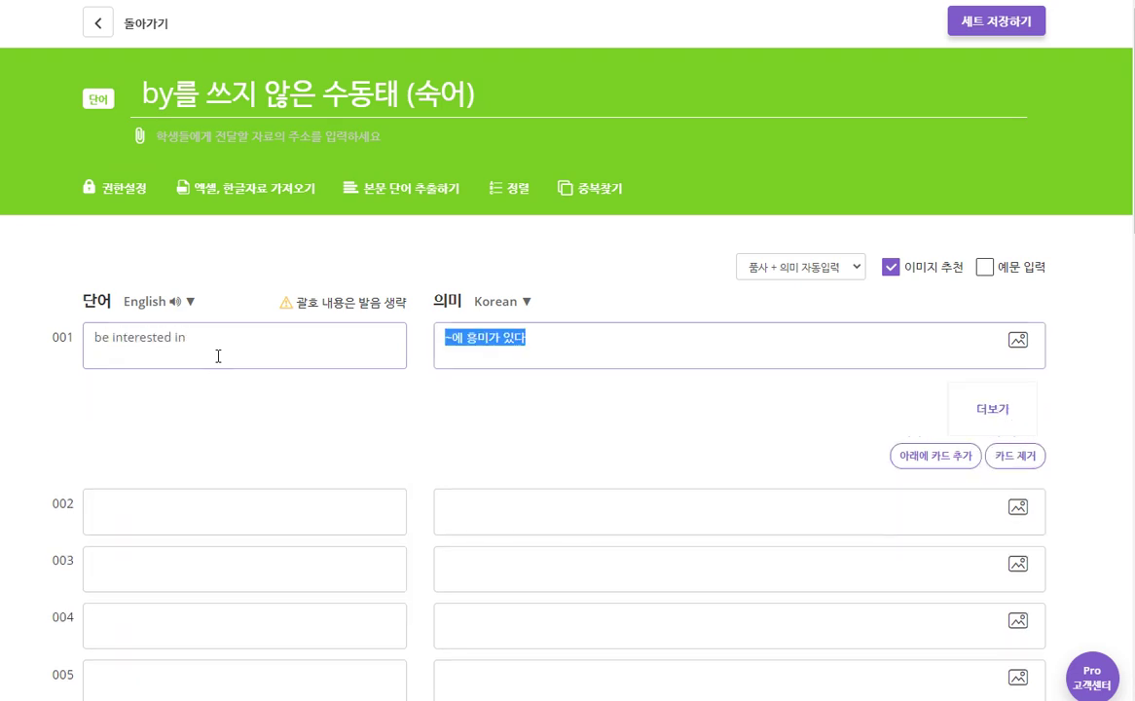
pyautogui.press('Tab')
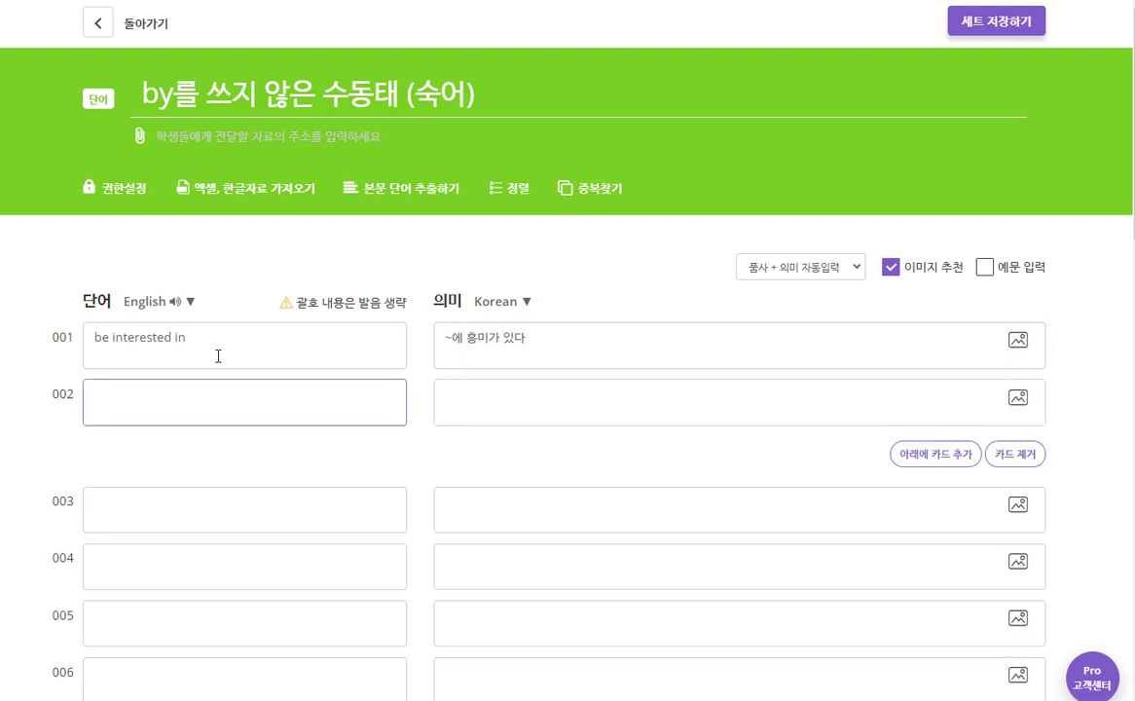
# Fill card 002 with the idiom "be worried about" and accept the suggested meaning "~에 대해 걱정하다".
pyautogui.write('be worried')
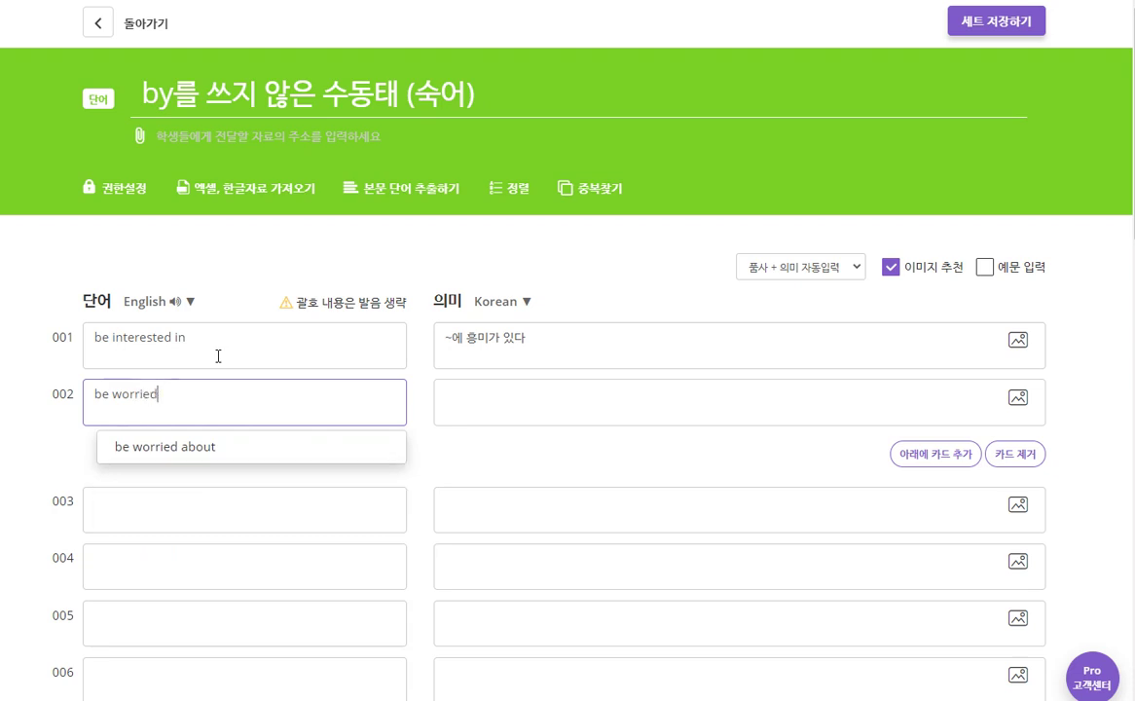
pyautogui.write(' about')
pyautogui.press('Return')
pyautogui.press('Tab')
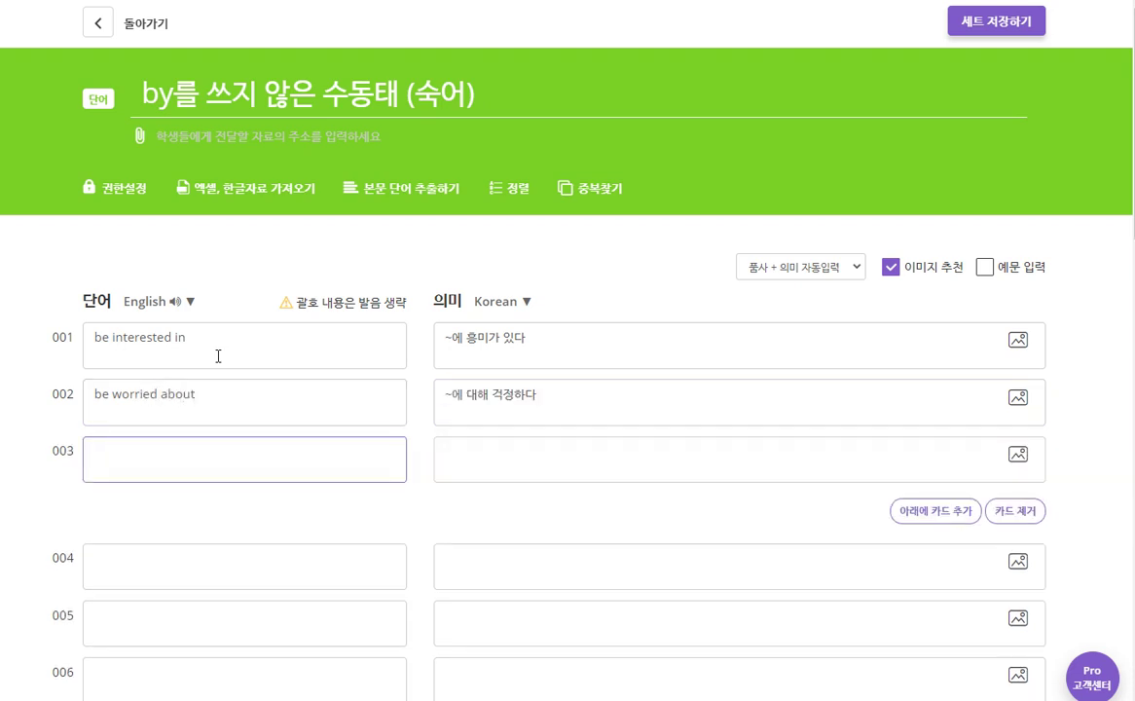
# Fill card 003 with the idiom "be surprised at" and accept the suggested meaning "~에 놀라다".
pyautogui.write('ㅠㄷ')
pyautogui.press('BackSpace')
pyautogui.press('BackSpace')
pyautogui.write('be surprised')
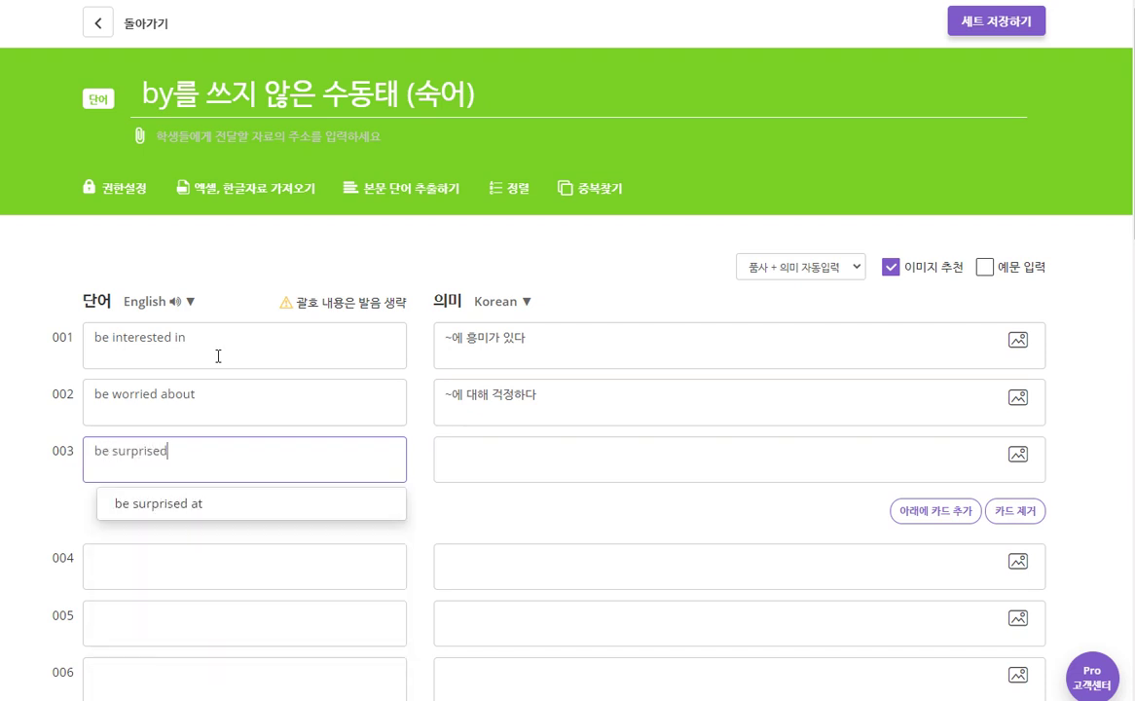
pyautogui.write(' at')
pyautogui.press('Tab')
pyautogui.press('Tab')
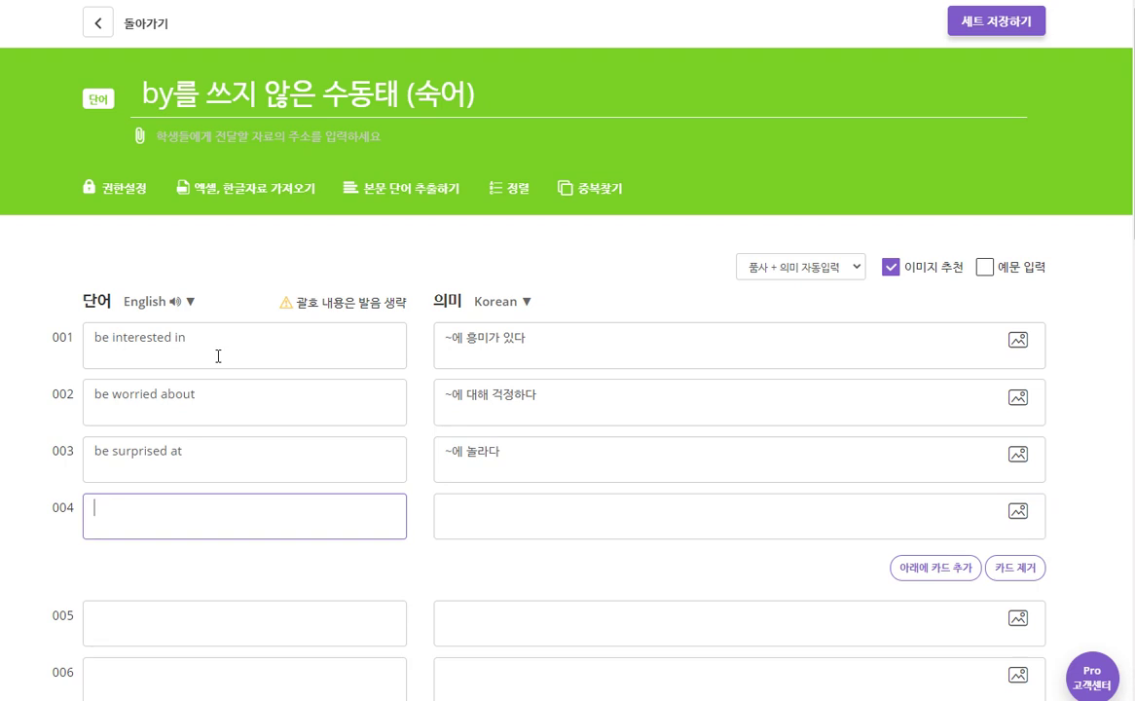
# Fill card 004 with the idiom "be satisfied with" and accept the suggested meaning "~에 만족하다".
pyautogui.write('ㅠ')
pyautogui.press('BackSpace')
pyautogui.write('be sa')
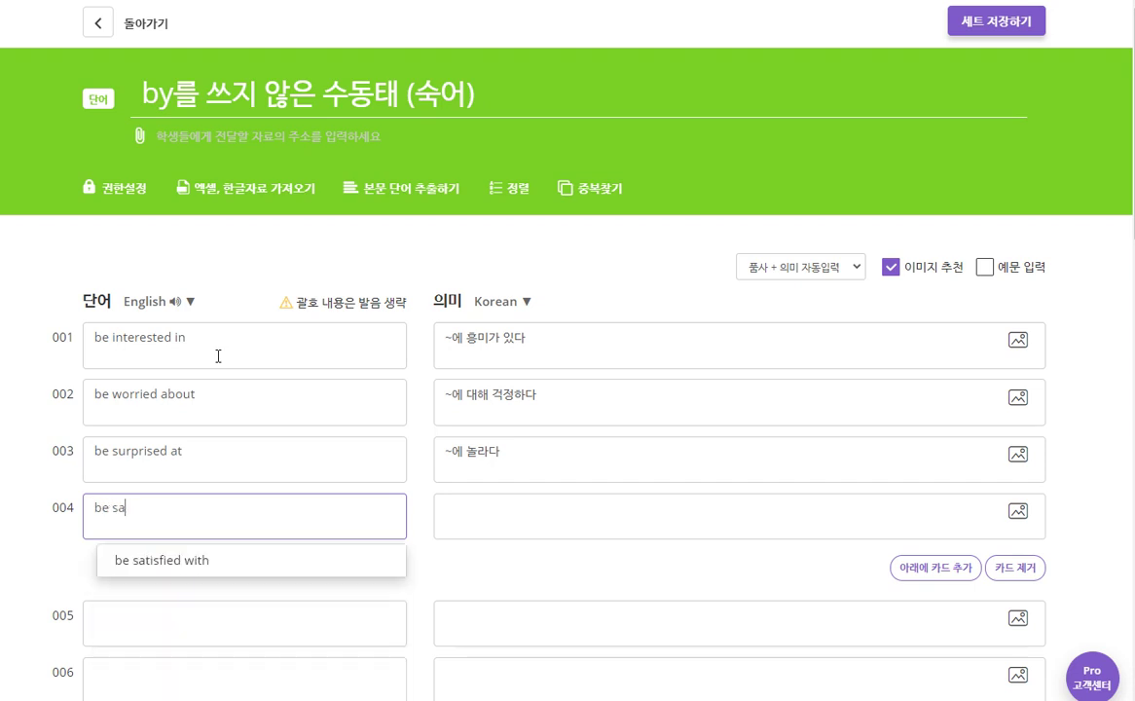
pyautogui.write('tisif')
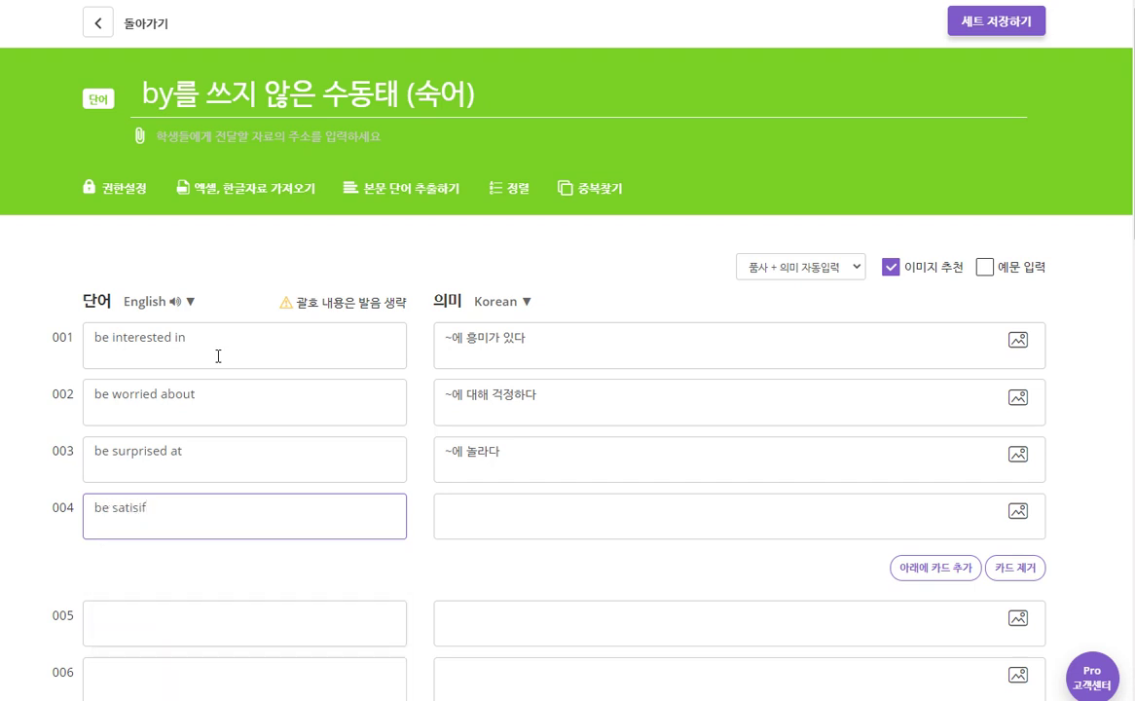
pyautogui.write('ed')
pyautogui.press('BackSpace')
pyautogui.press('BackSpace')
pyautogui.press('BackSpace')
pyautogui.press('BackSpace')
pyautogui.write('fied')
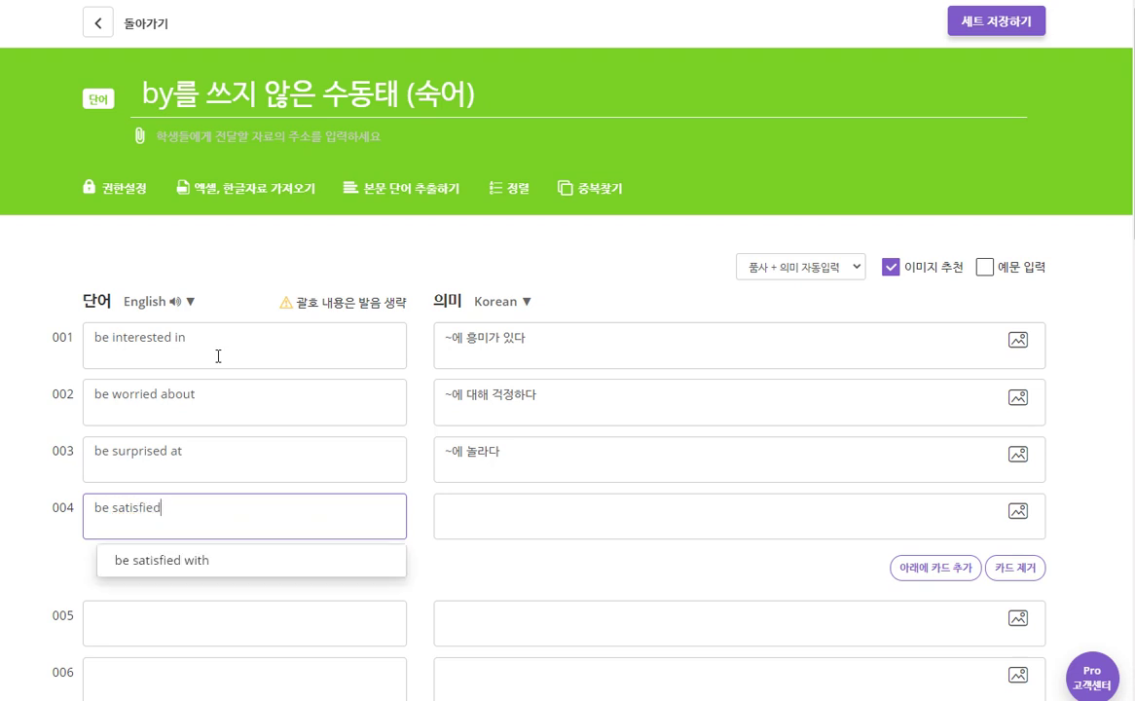
pyautogui.press('Down')
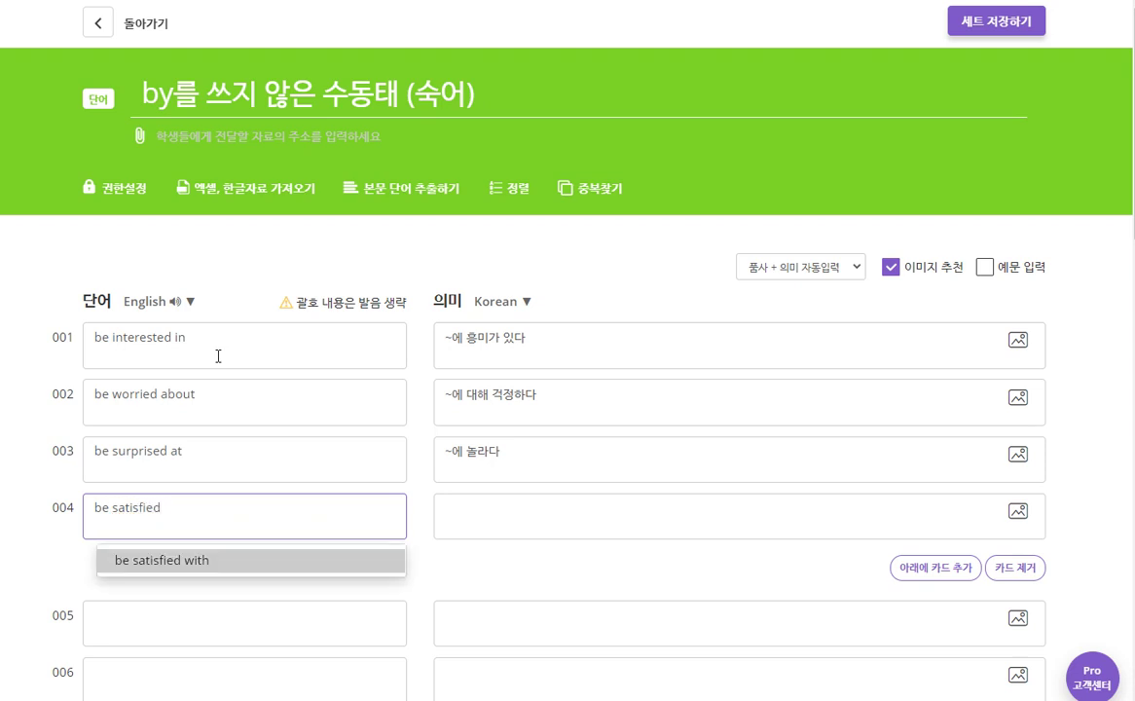
pyautogui.press('Return')
pyautogui.press('Tab')
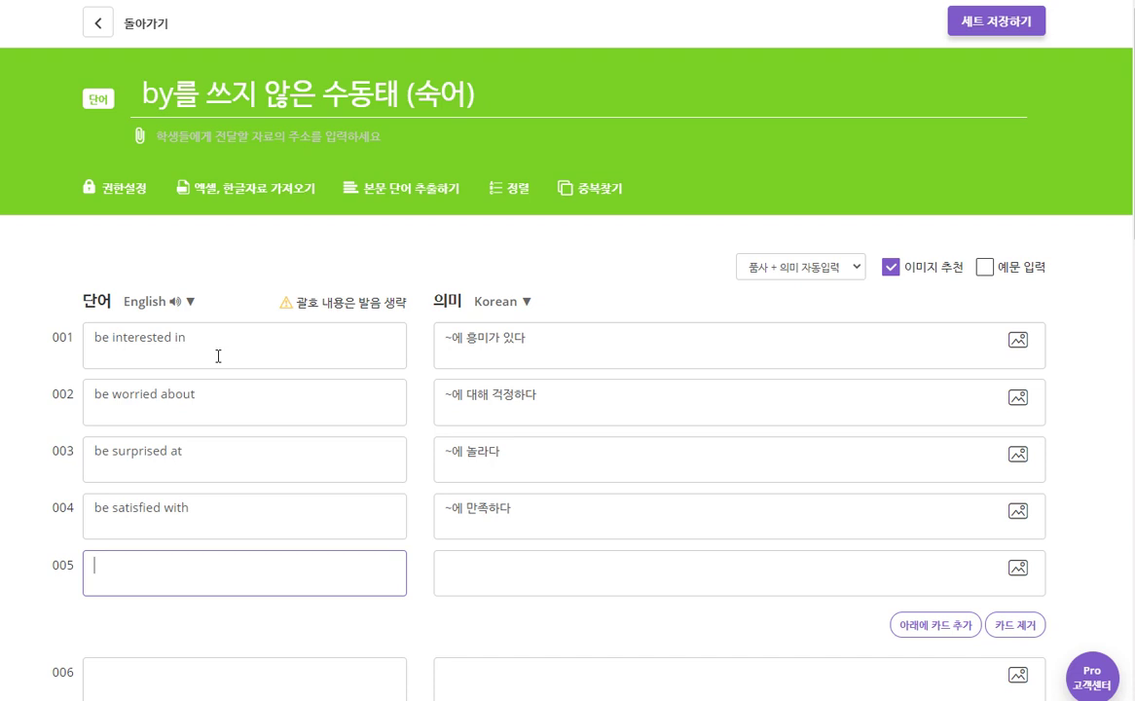
# Fill card 005 with the idiom "be disappointed at" and the meaning "~에 실망하다.".
pyautogui.write('be di')
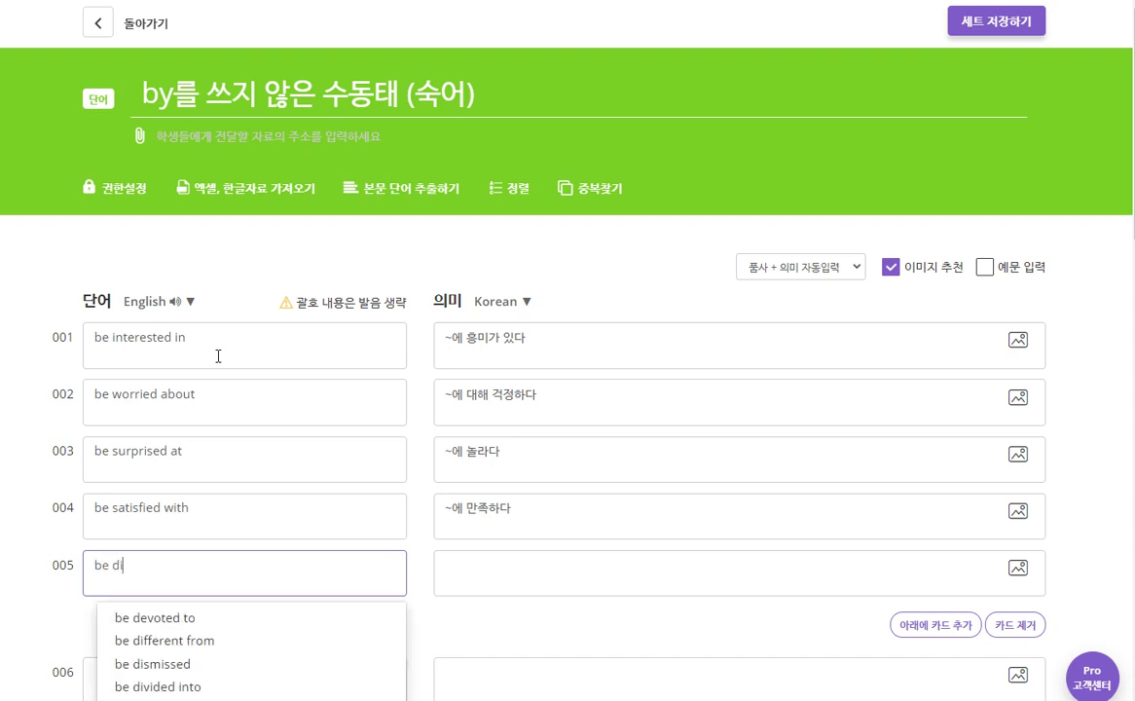
pyautogui.write('s')
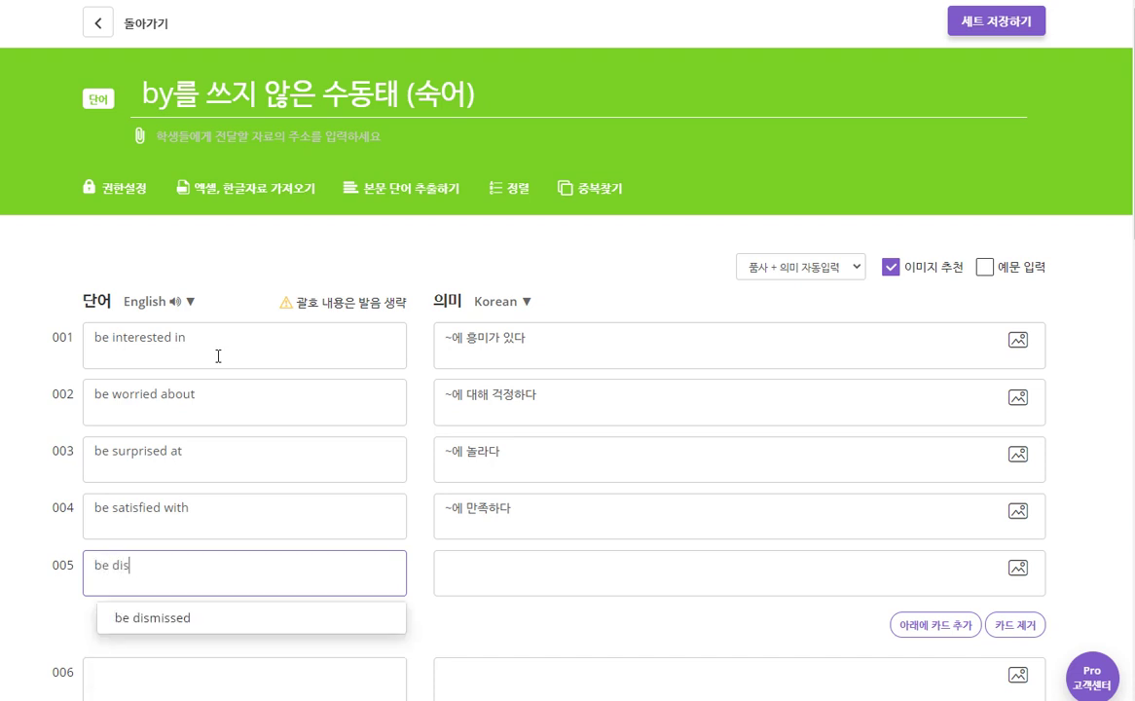
pyautogui.write('app')
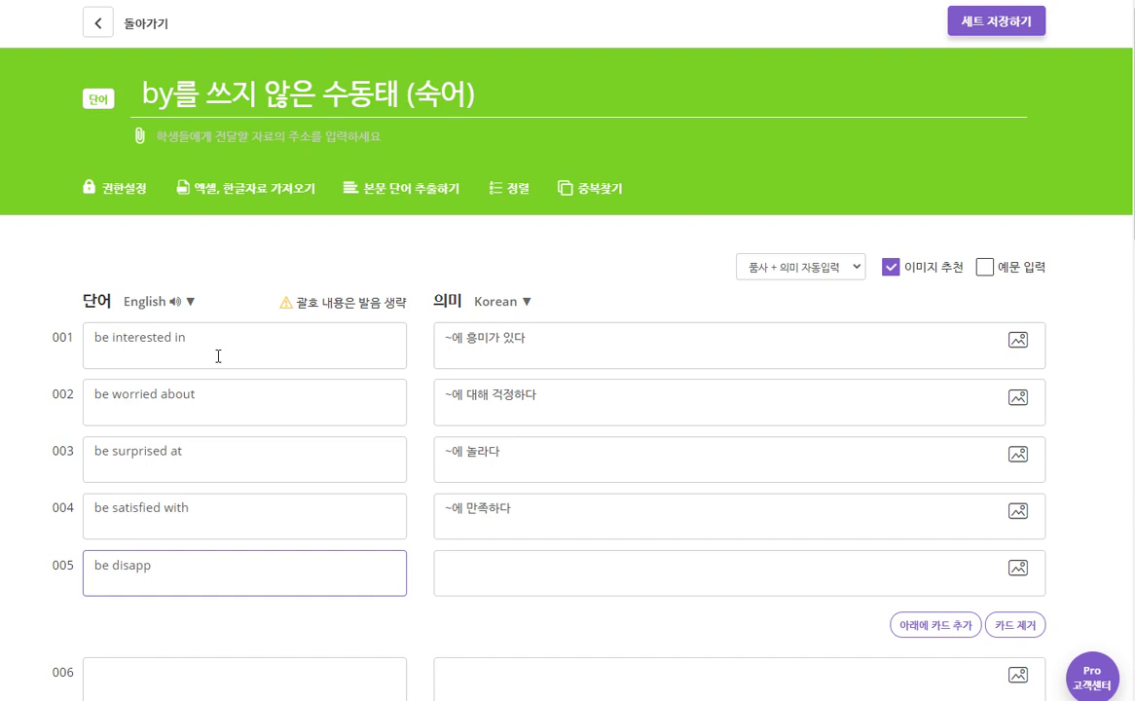
pyautogui.write('ointed at')
pyautogui.press('Tab')
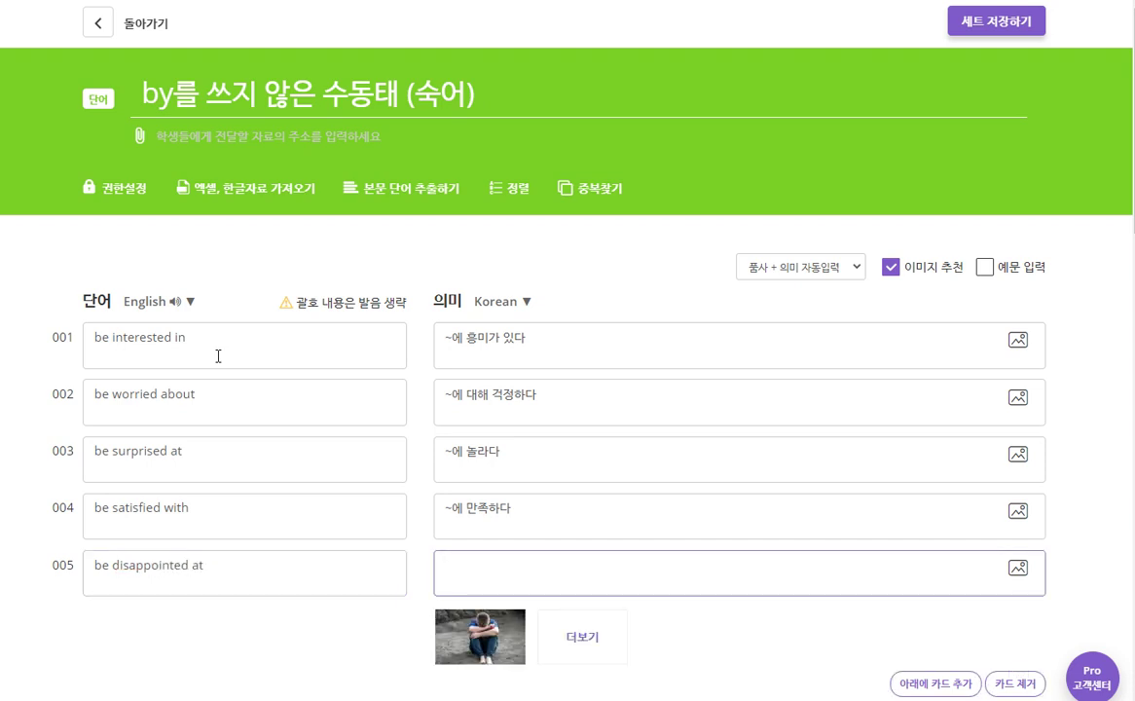
pyautogui.write('~~')
pyautogui.press('BackSpace')
pyautogui.write('에 실망하다.')
pyautogui.press('Tab')
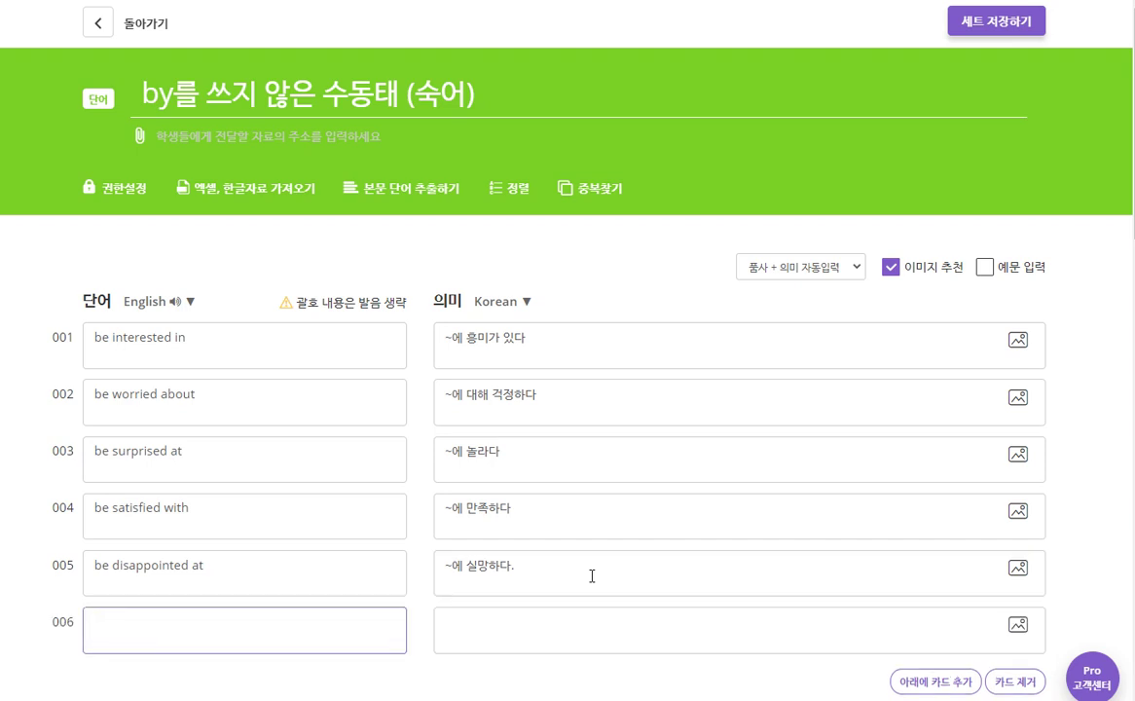
# Fill card 006 with the idiom "be pleased with" and accept the suggested meaning "~에 만족하다".
pyautogui.write('be pleased')
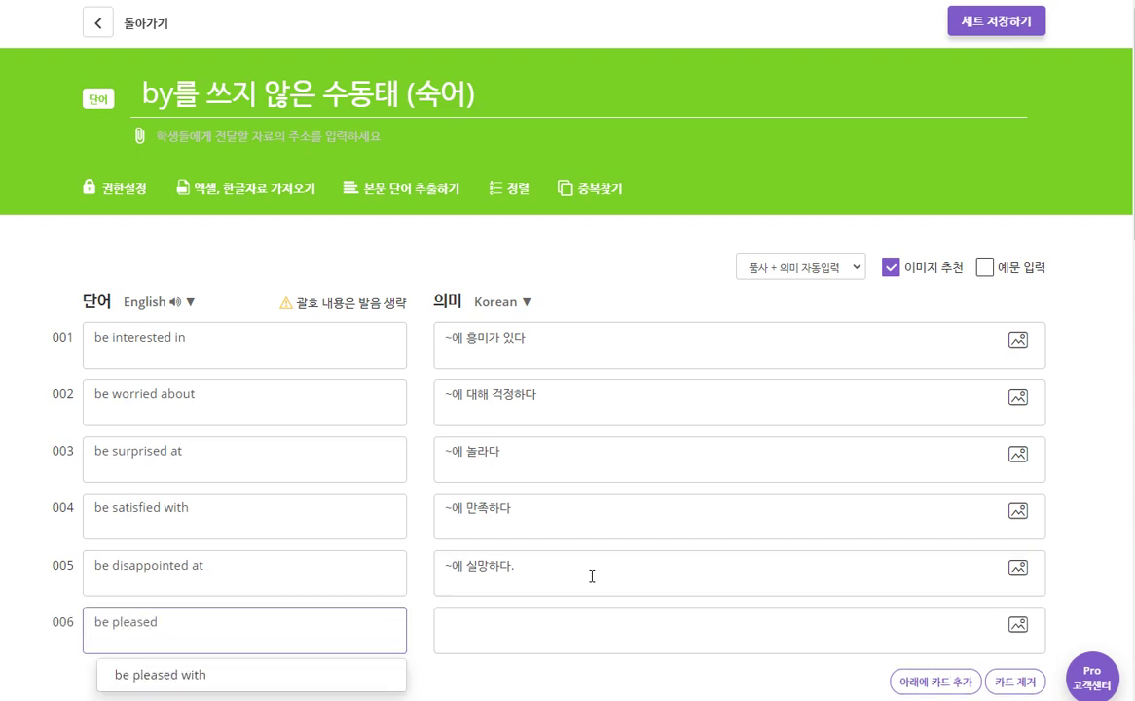
pyautogui.press('Down')
pyautogui.press('Return')
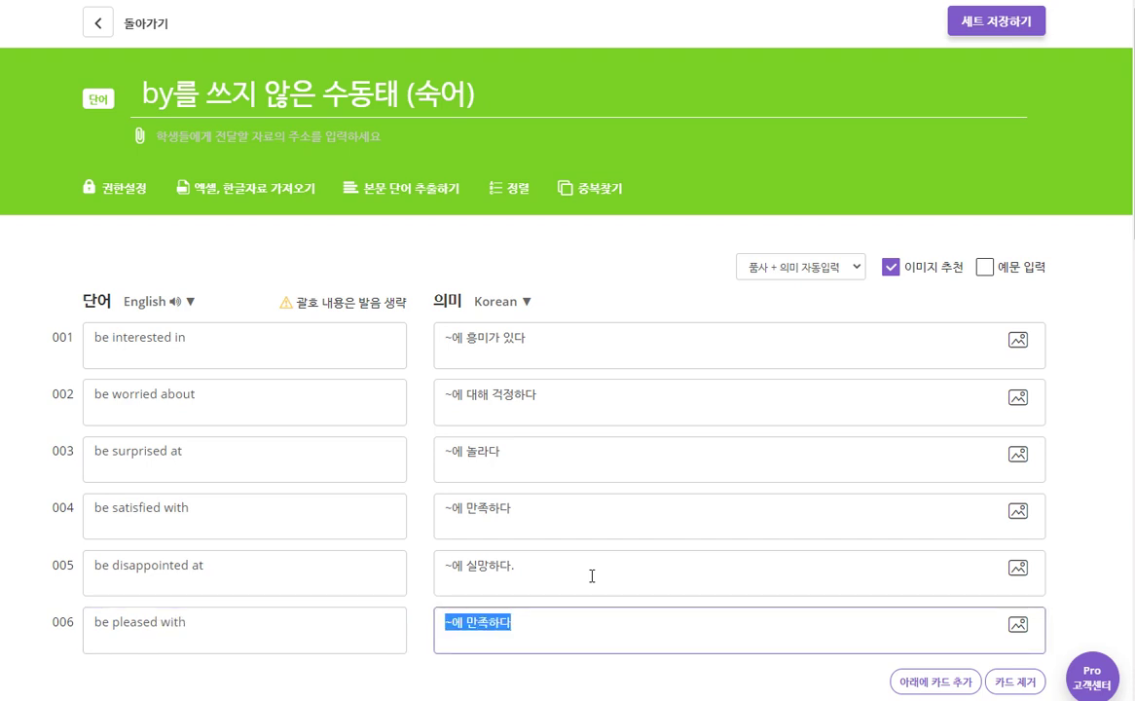
pyautogui.press('Return')
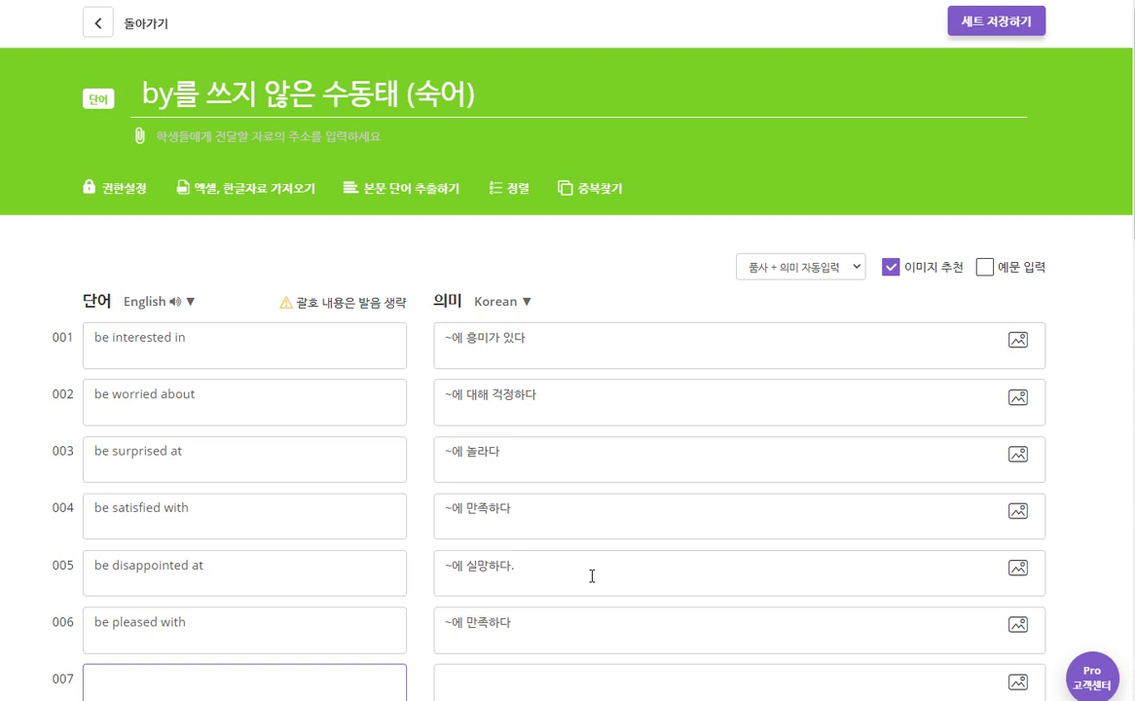
# Fill card 007 with "be made of" and extend its suggested meaning to "~로 만들어지다 (재료의 형태만 변화. 물리적변화)".
pyautogui.write('be made of')
pyautogui.press('Tab')
pyautogui.press('Right')
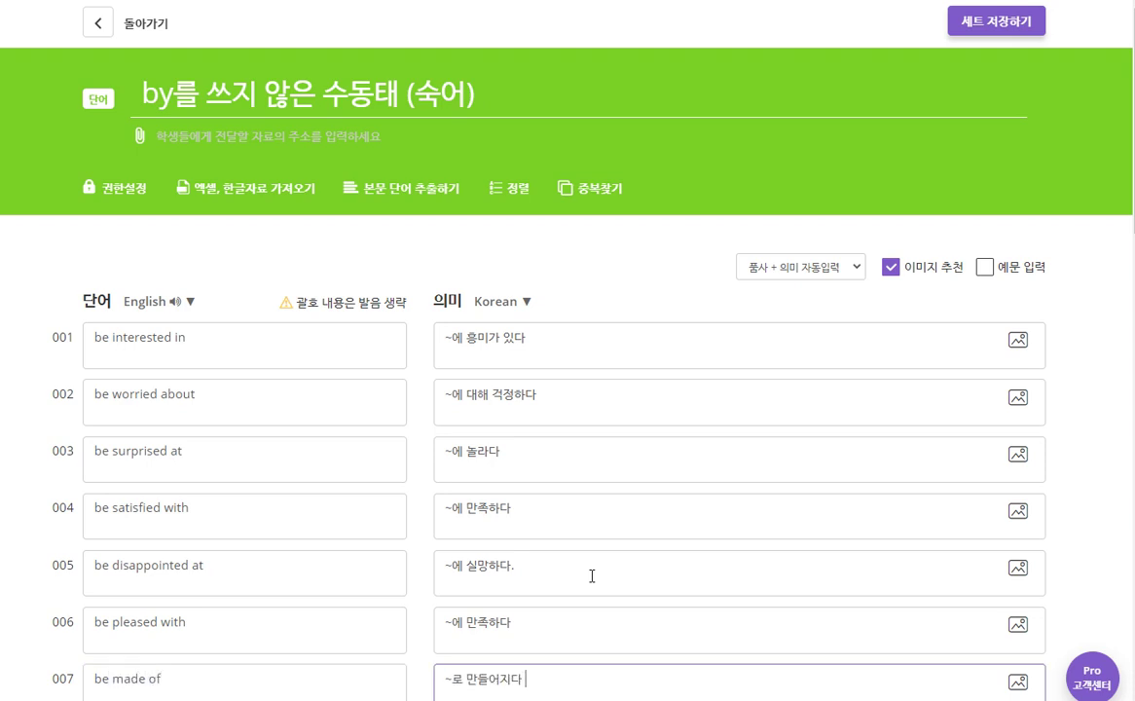
pyautogui.write('(guru')
pyautogui.press('BackSpace')
pyautogui.press('BackSpace')
pyautogui.press('BackSpace')
pyautogui.press('BackSpace')
pyautogui.write('재료의 형태맨')
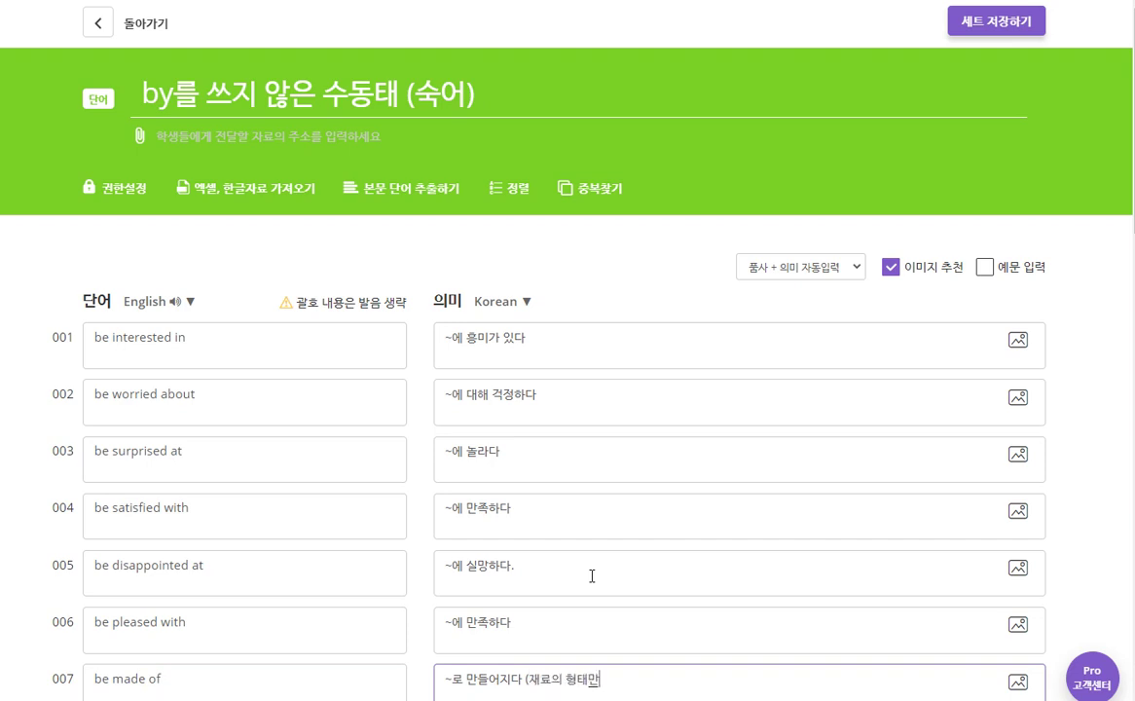
pyautogui.write(' 변화. 물리적변화)')
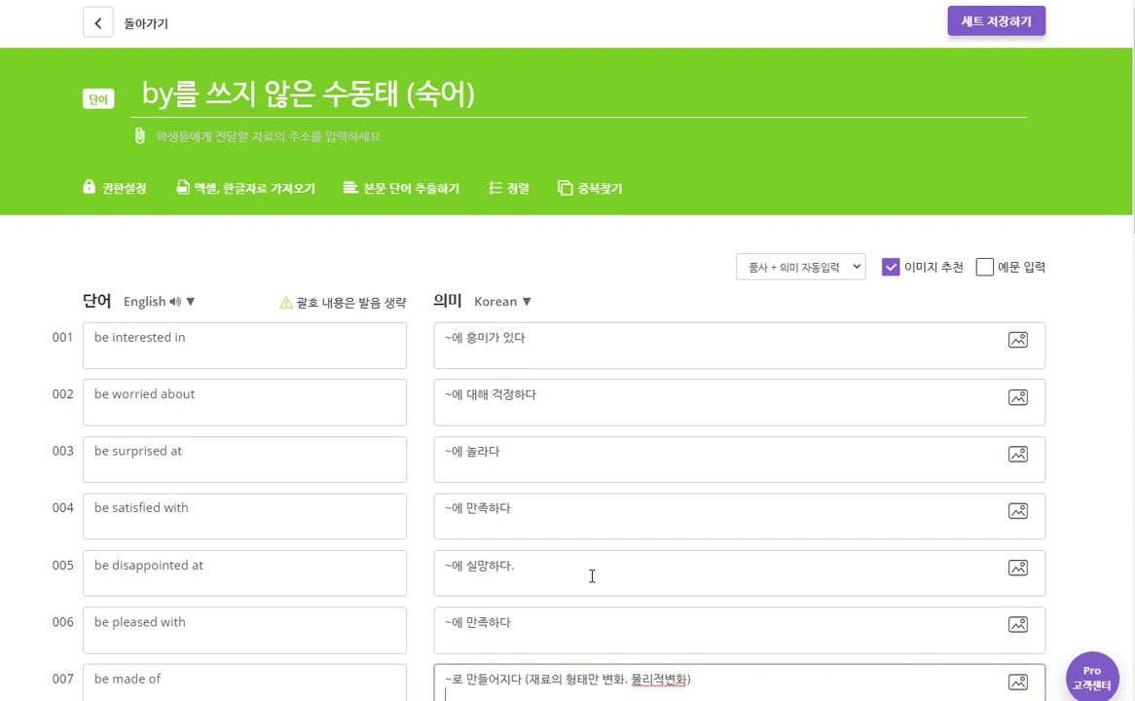
pyautogui.press('Tab')
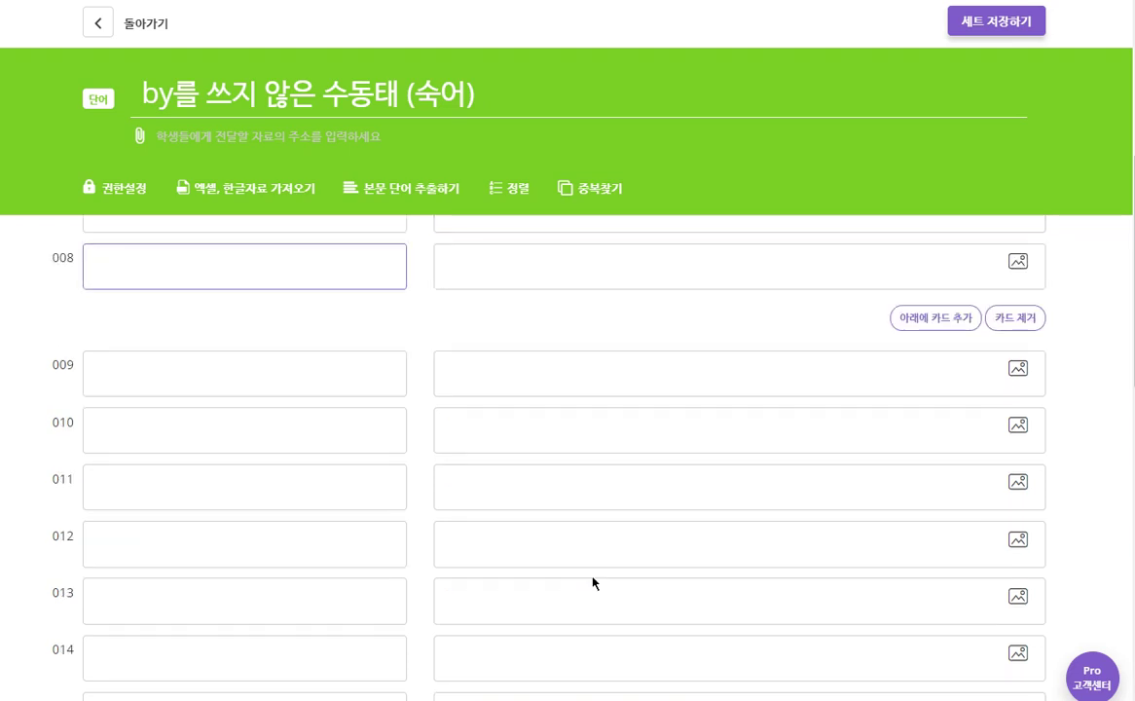
# Fill card 008 with "be made from" and extend its suggested meaning to "~으로부터 만들어지다 (재료의 본질적 변화. 화학적 변화)".
pyautogui.write('be made from')
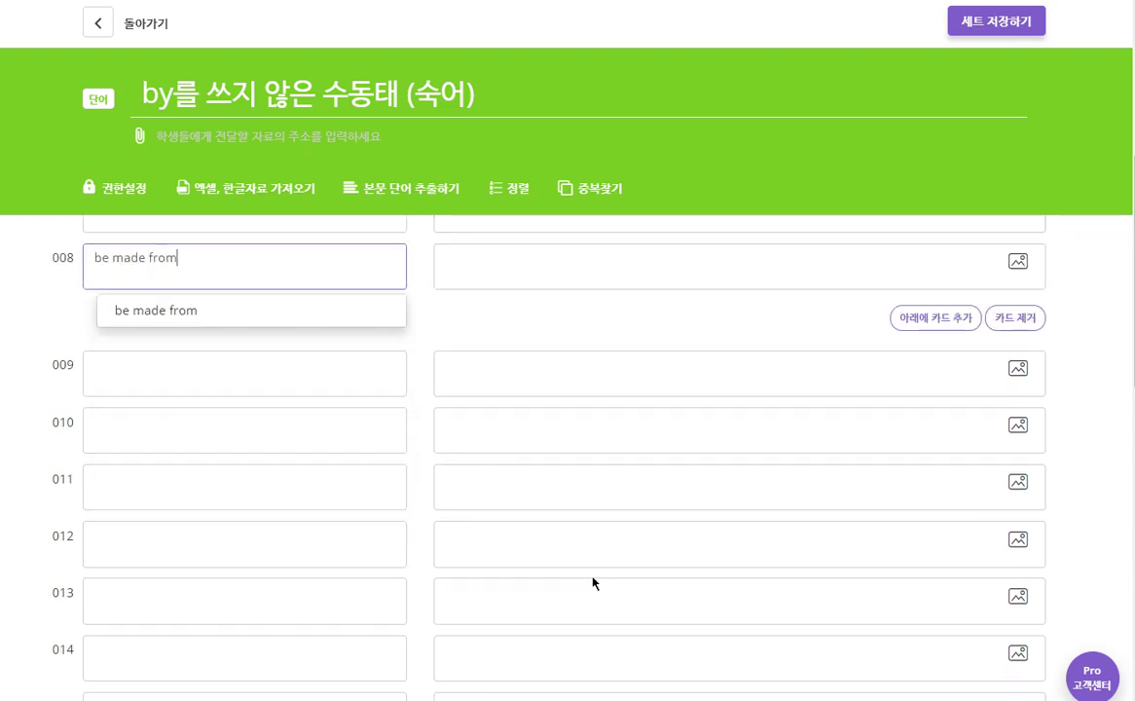
pyautogui.press('Tab')
pyautogui.press('End')
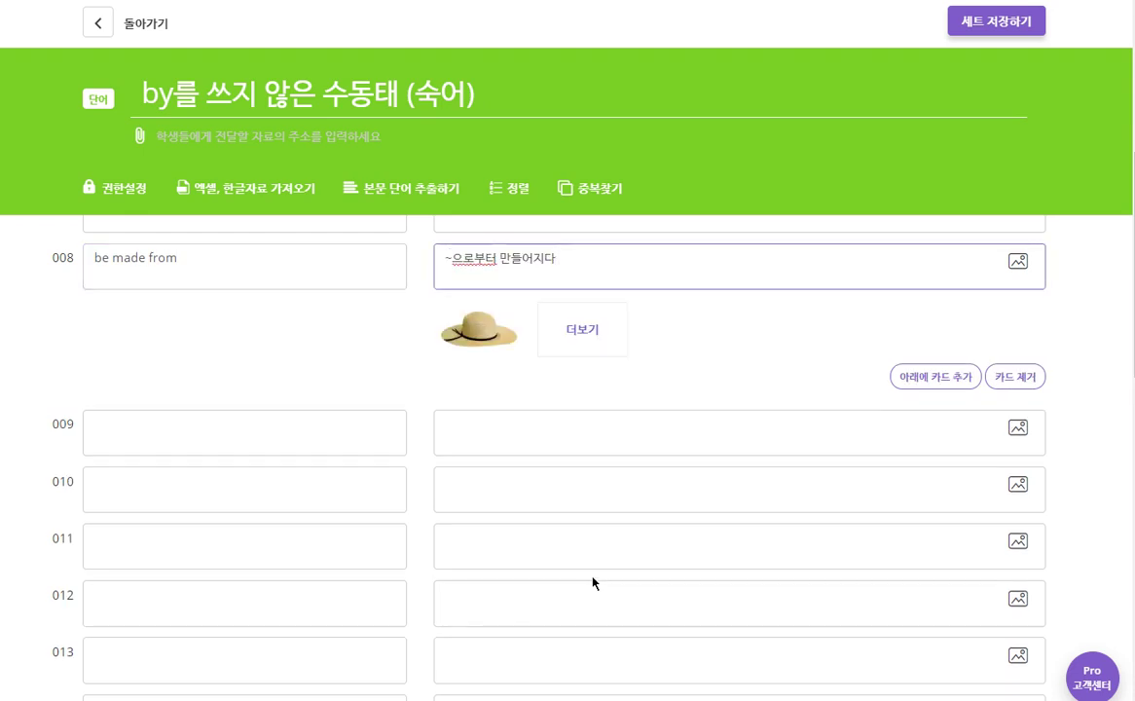
pyautogui.write('(by')
pyautogui.press('BackSpace')
pyautogui.press('BackSpace')
pyautogui.write('ㅈ재료으')
pyautogui.write('의 본질의')
pyautogui.press('BackSpace')
pyautogui.press('BackSpace')
pyautogui.write('적 변화.')
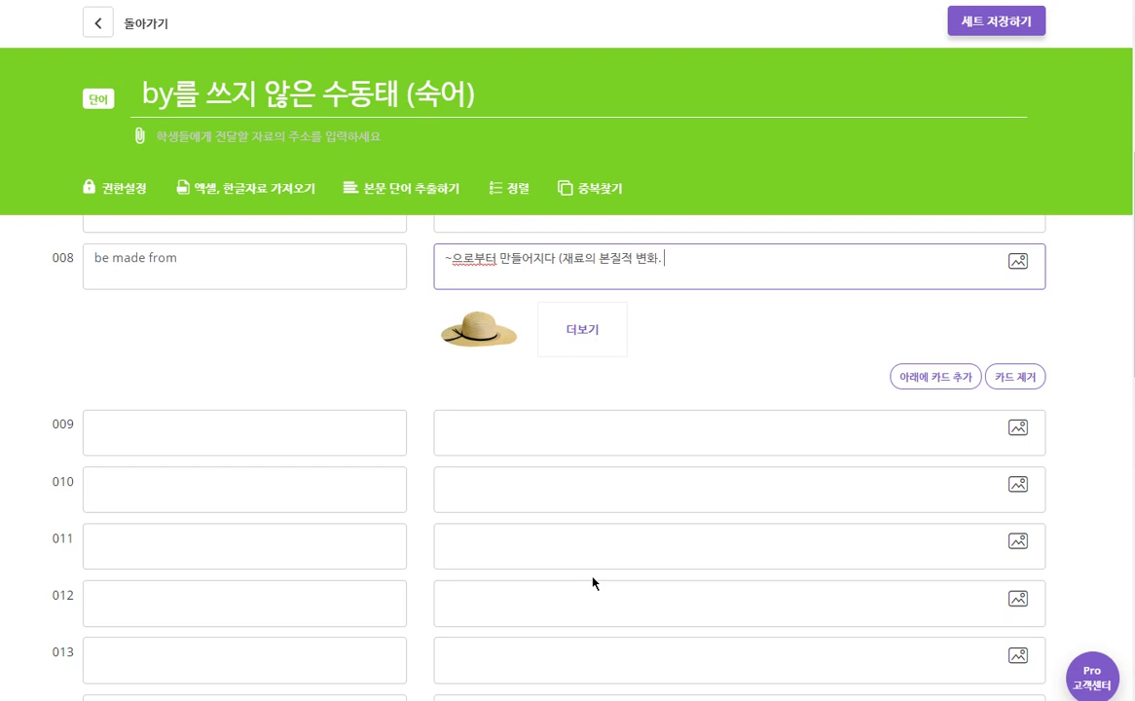
pyautogui.write(' 화학ㅈ')
pyautogui.write('적 변화)')
pyautogui.press('Tab')
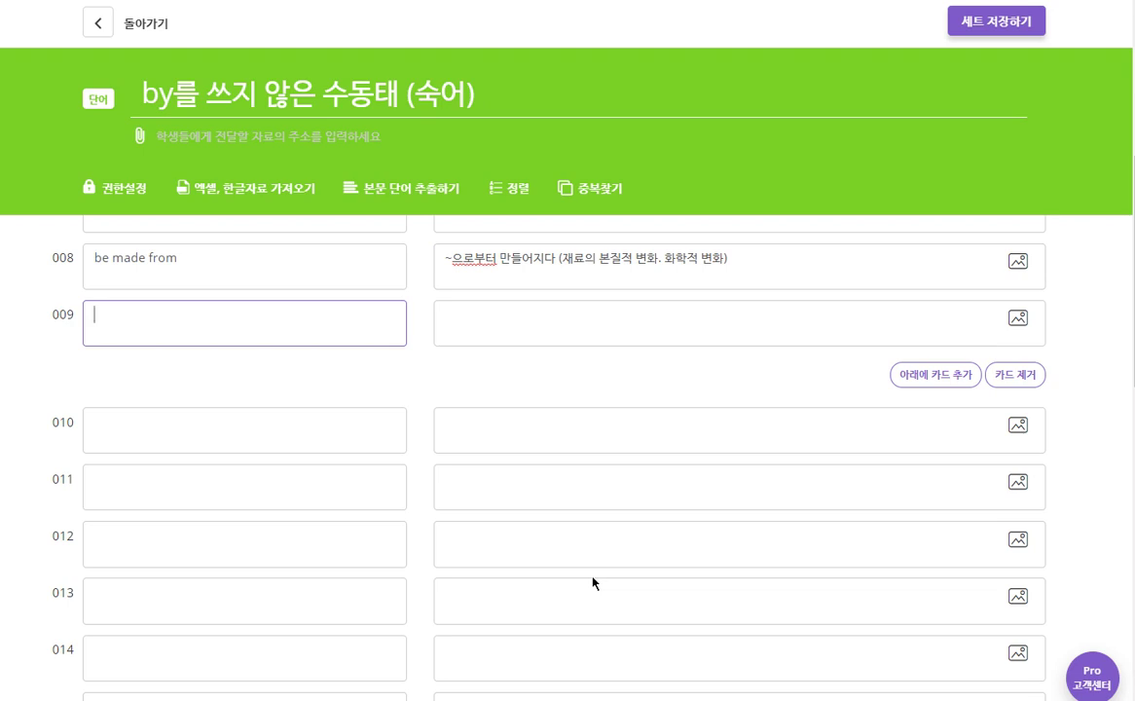
# Fill card 009 with the idiom "be known to" and the meaning "~에게 알려져 있다.".
pyautogui.write('be made')
pyautogui.press('BackSpace')
pyautogui.press('BackSpace')
pyautogui.press('BackSpace')
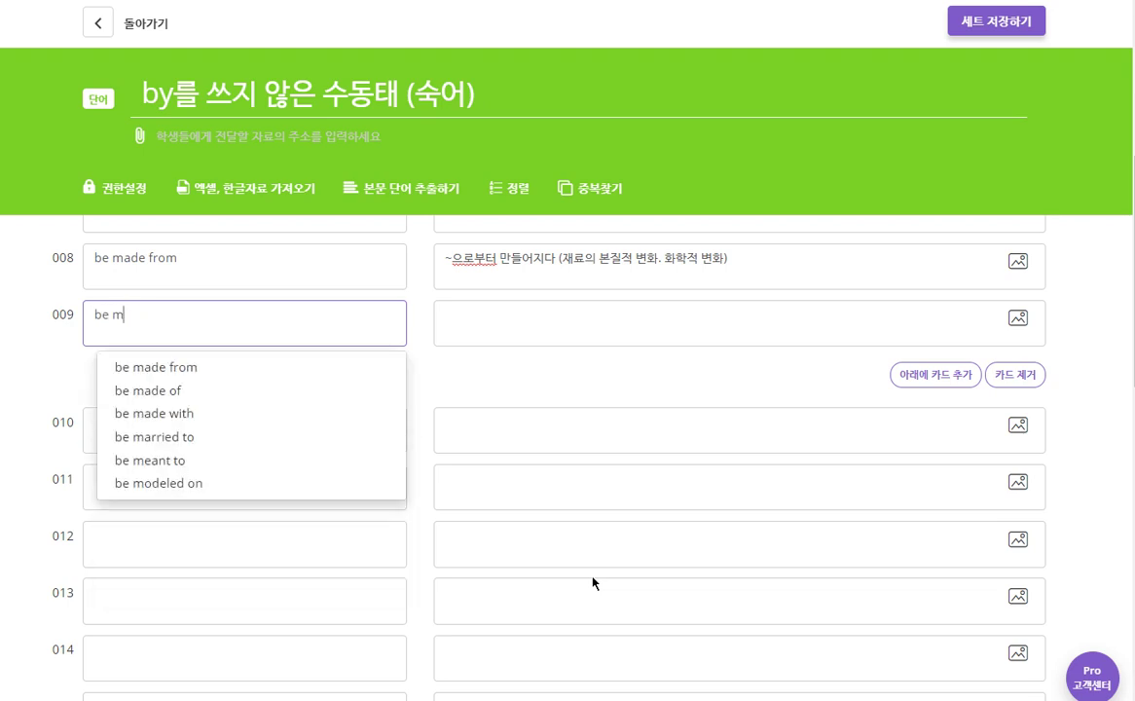
pyautogui.press('BackSpace')
pyautogui.write('known to')
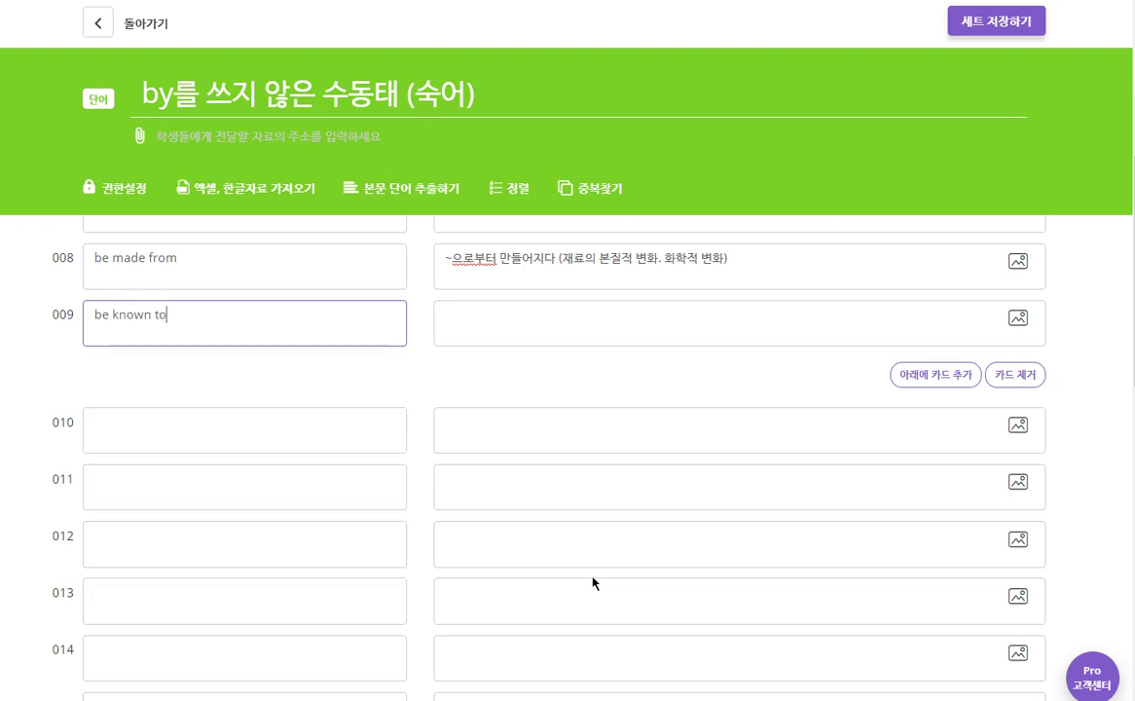
pyautogui.press('Tab')
pyautogui.write('~')
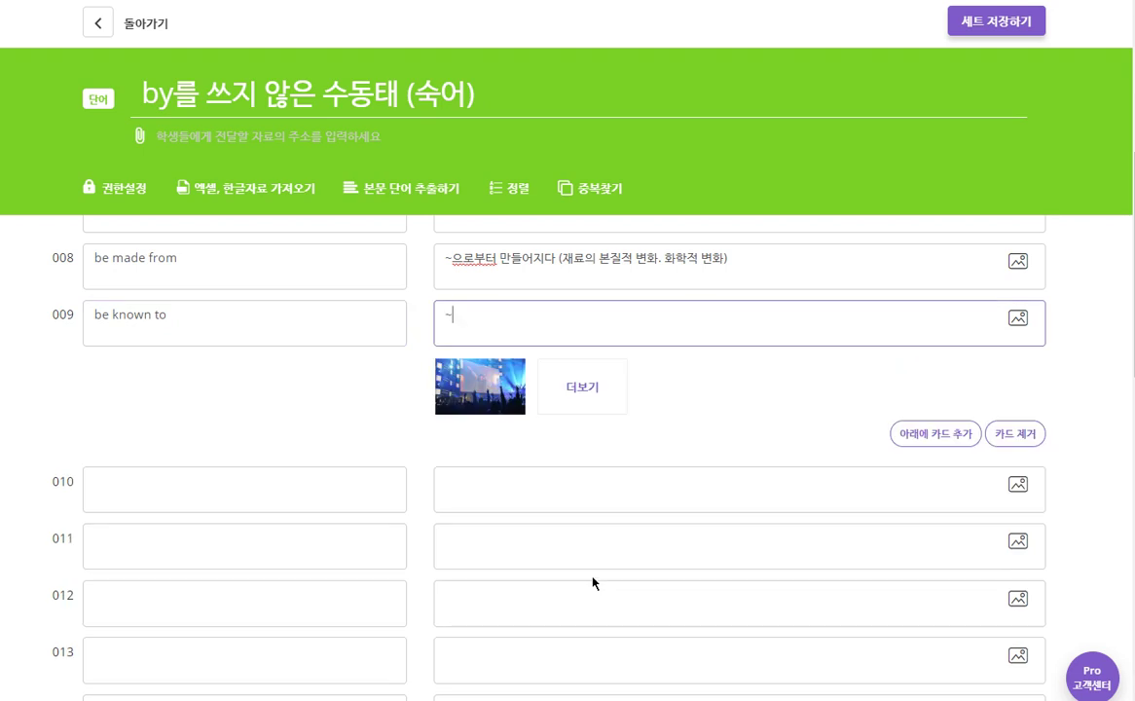
pyautogui.write('에게 알려져 있다.')
pyautogui.press('Tab')
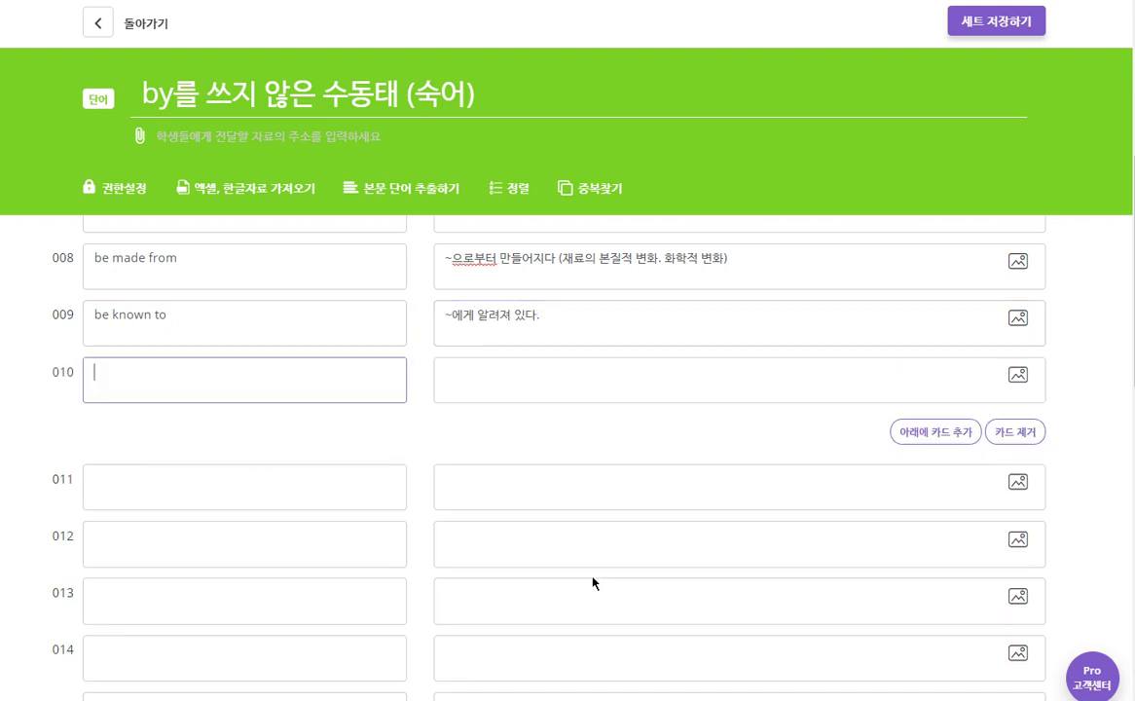
# Fill card 010 with "be known for" and extend its suggested meaning to "~로 유명하다, ~때문에 유명하다.".
pyautogui.write('be known for')
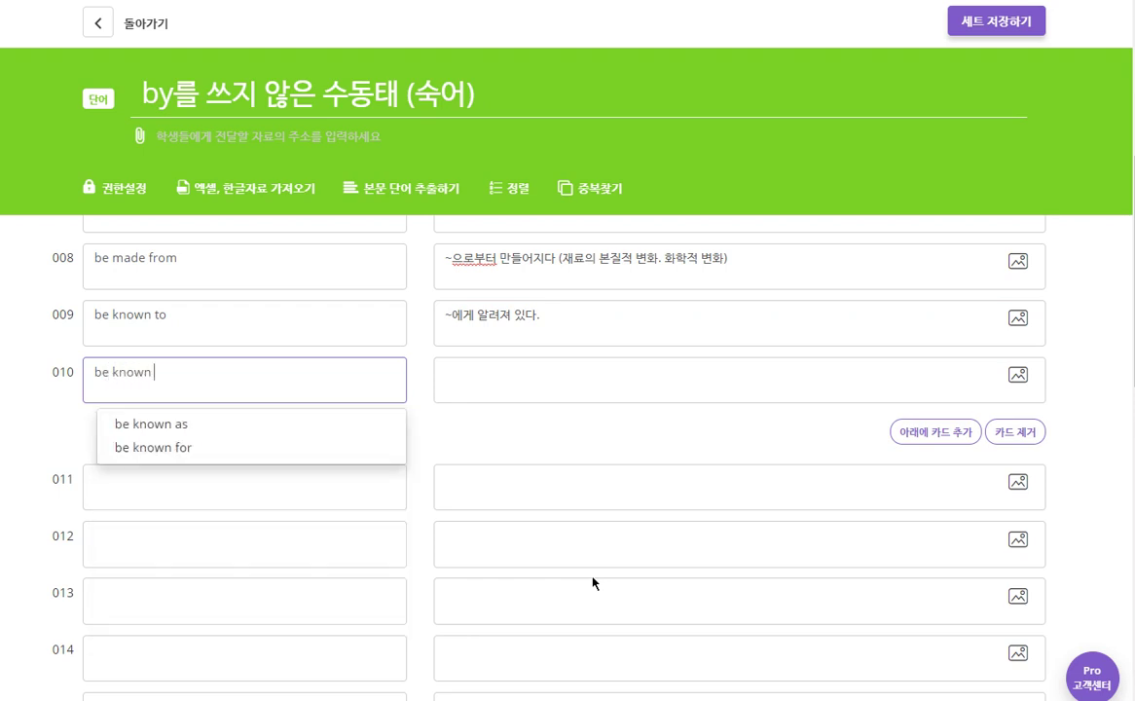
pyautogui.press('Tab')
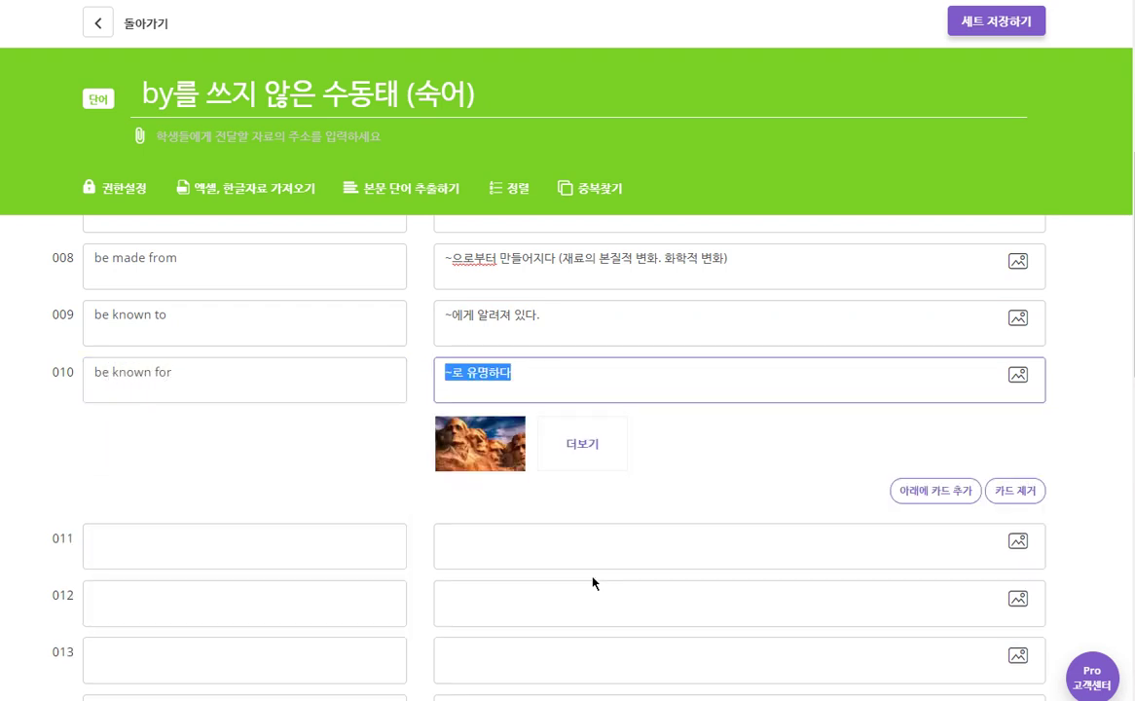
pyautogui.press('End')
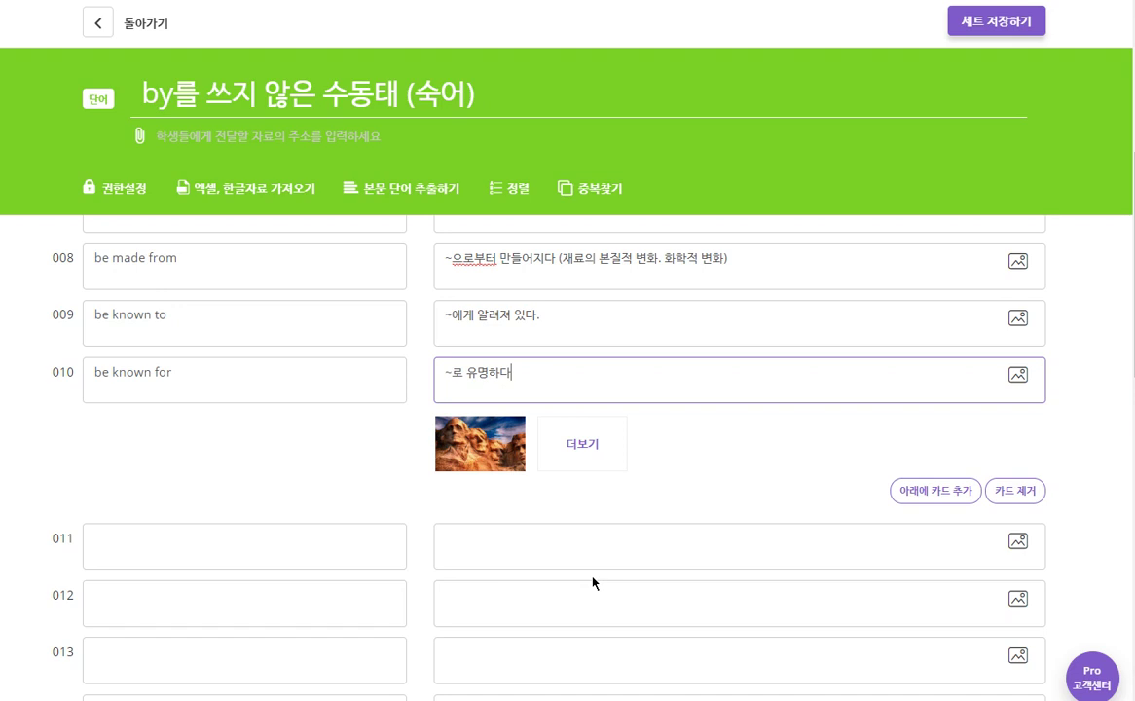
pyautogui.write(', ~때문에 유명하다.')
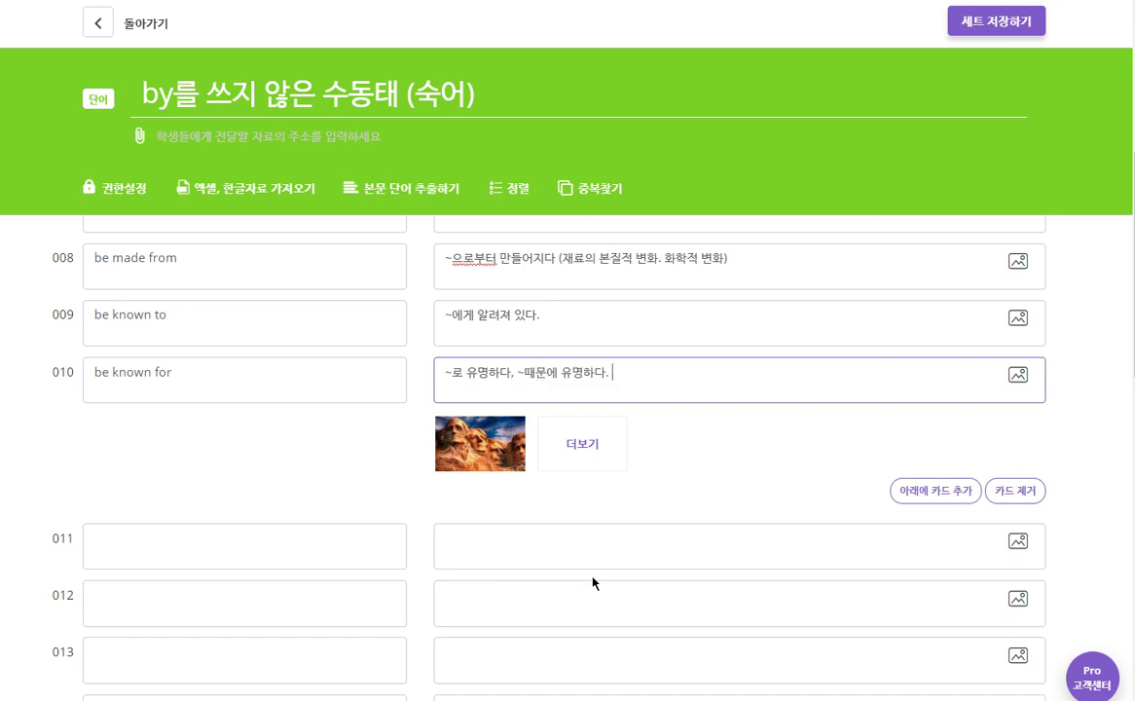
pyautogui.press('Tab')
# Fill card 011 with the idiom "be known as" and accept the suggested meaning "~로 알려져 있다".
pyautogui.write('be known')
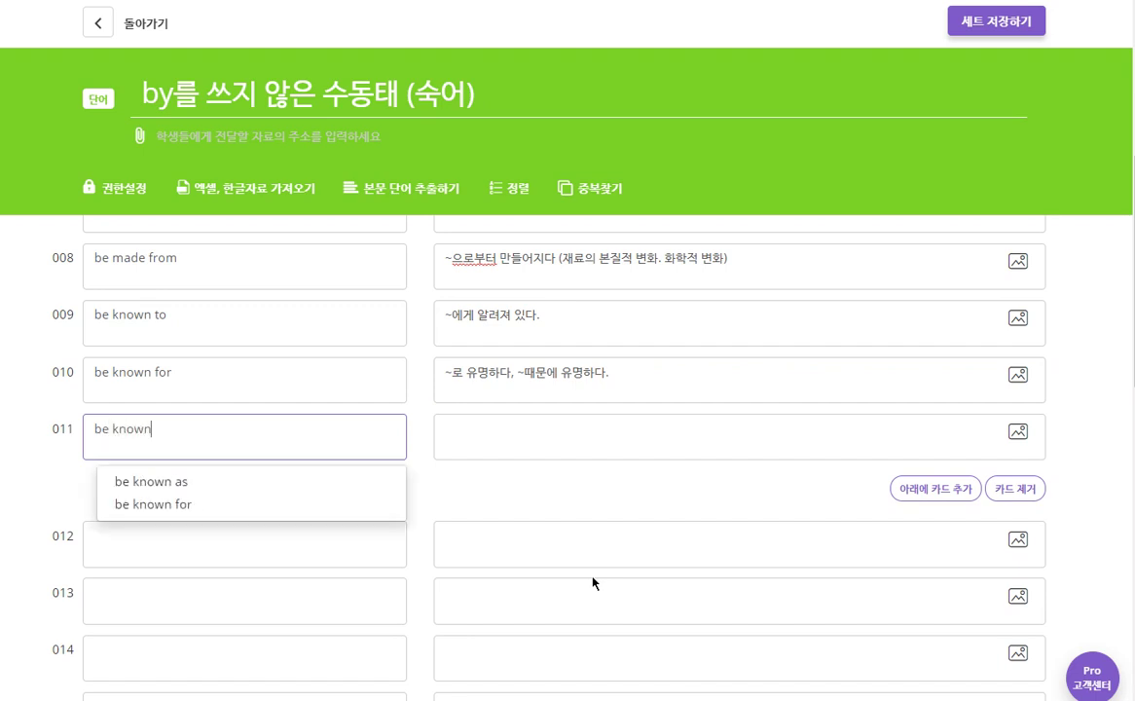
pyautogui.write(' as')
pyautogui.press('Tab')
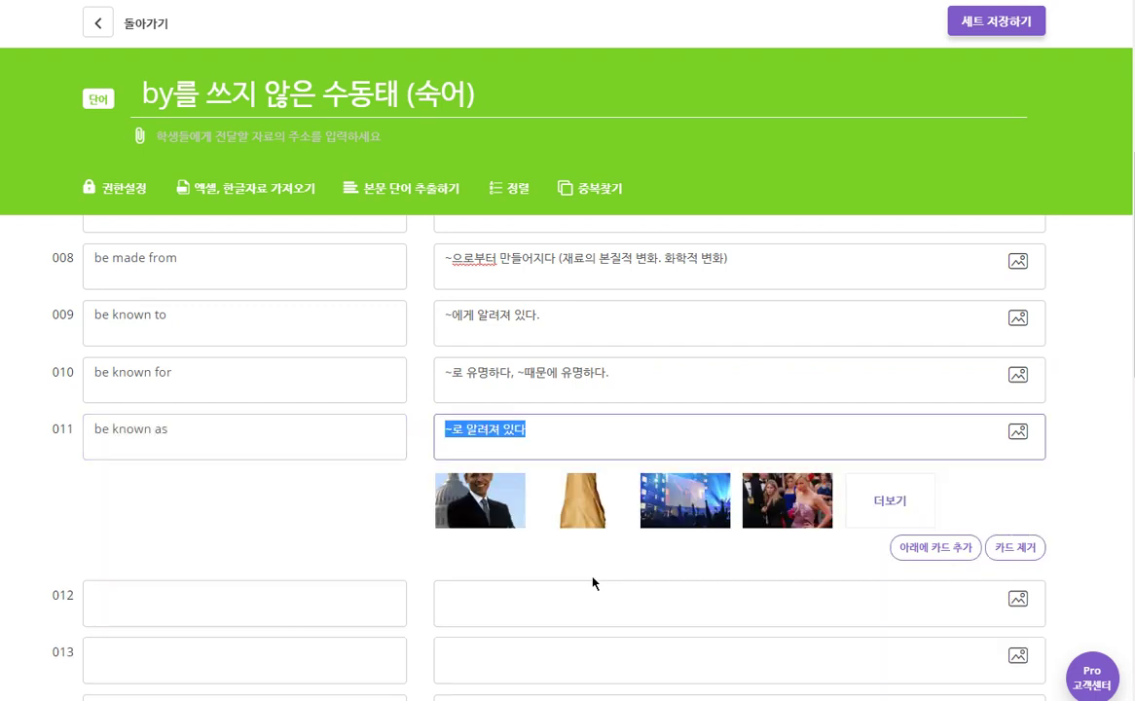
pyautogui.press('Tab')
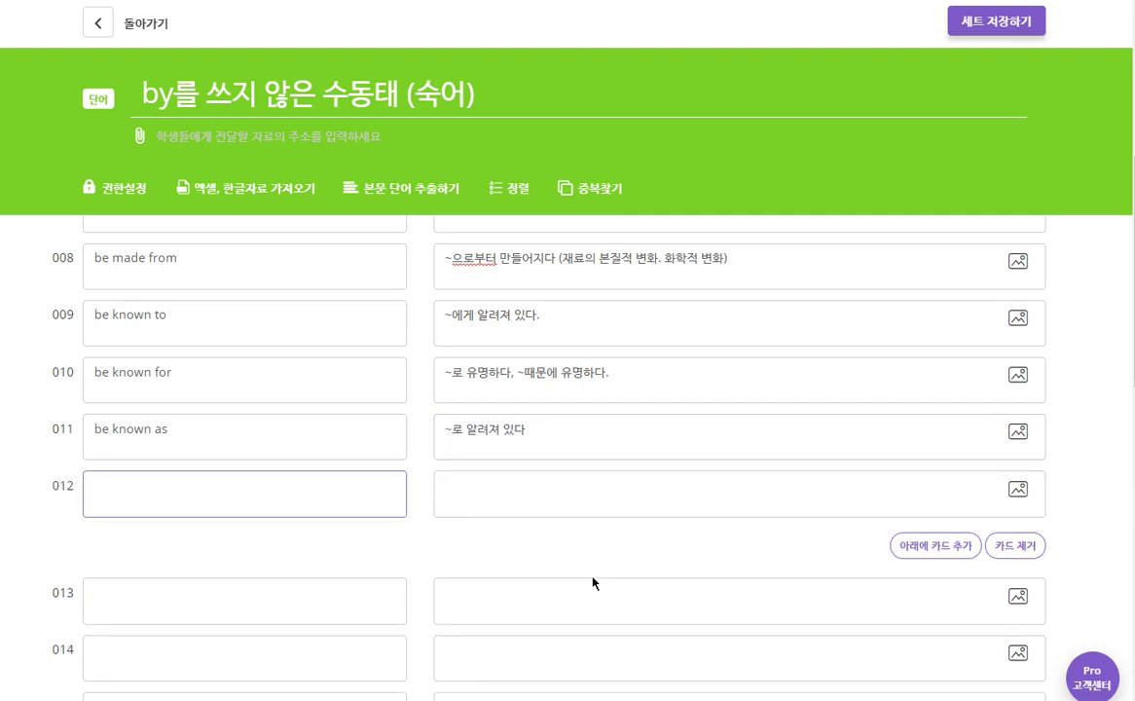
# Fill card 012 with "be filled with" and extend its suggested meaning to "~로 가득차다 (=be full of)".
pyautogui.write('be fil')
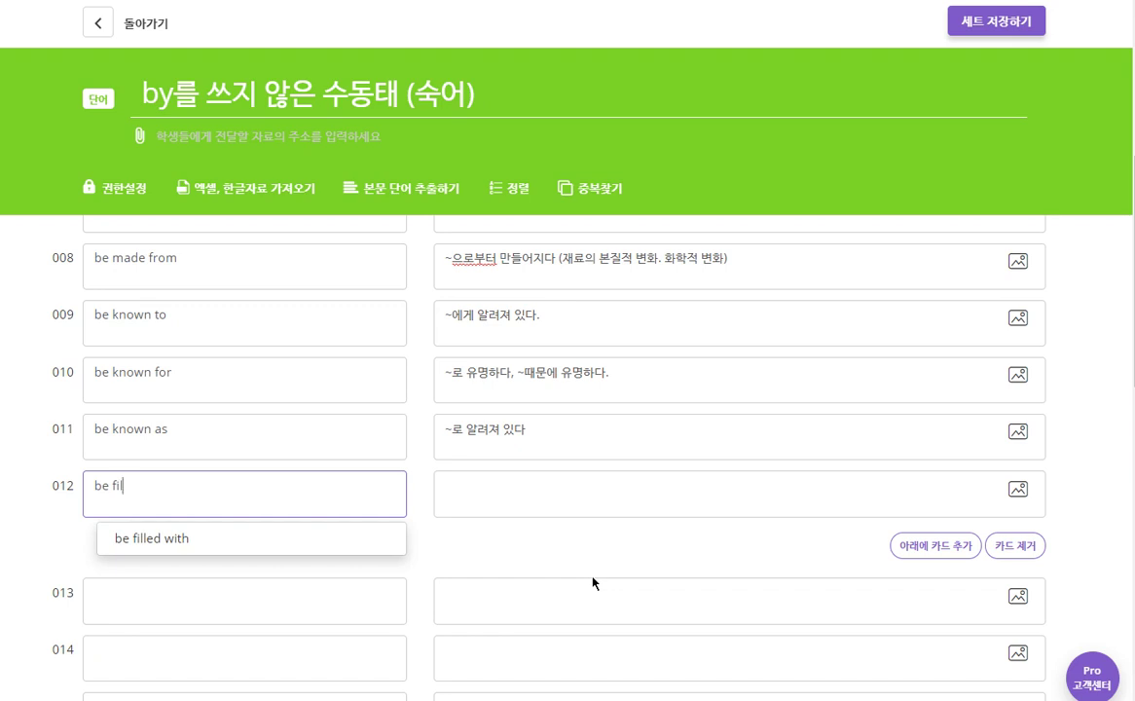
pyautogui.write('led with')
pyautogui.press('Tab')
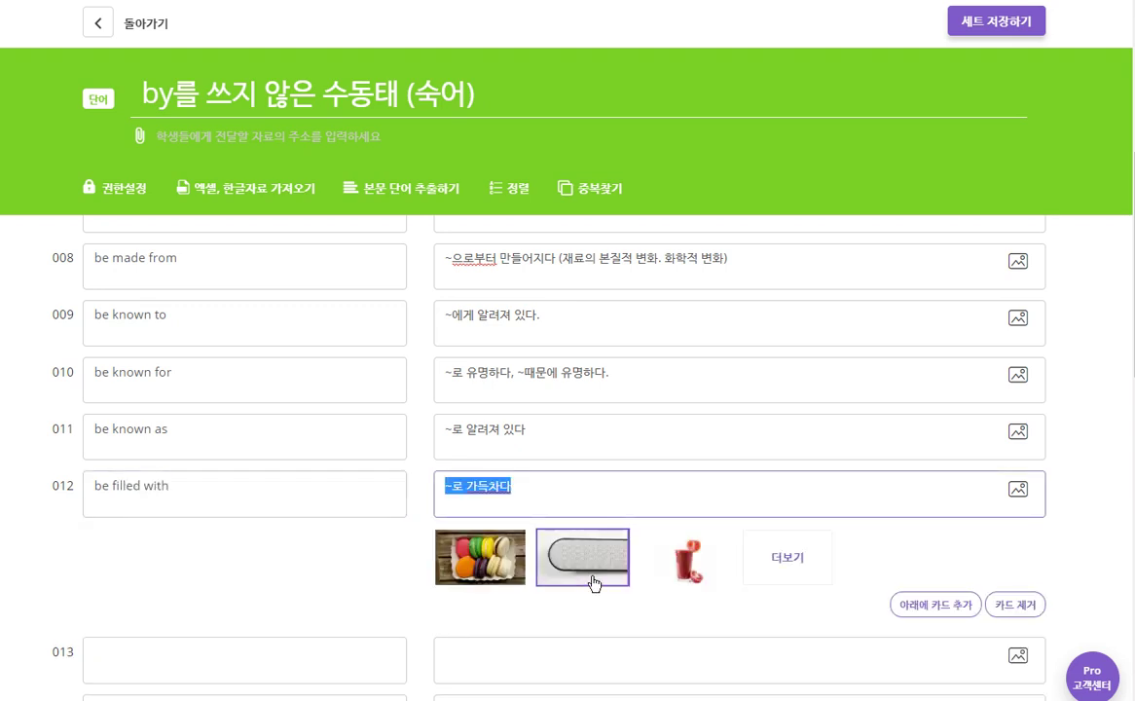
pyautogui.press('End')
pyautogui.write('(')
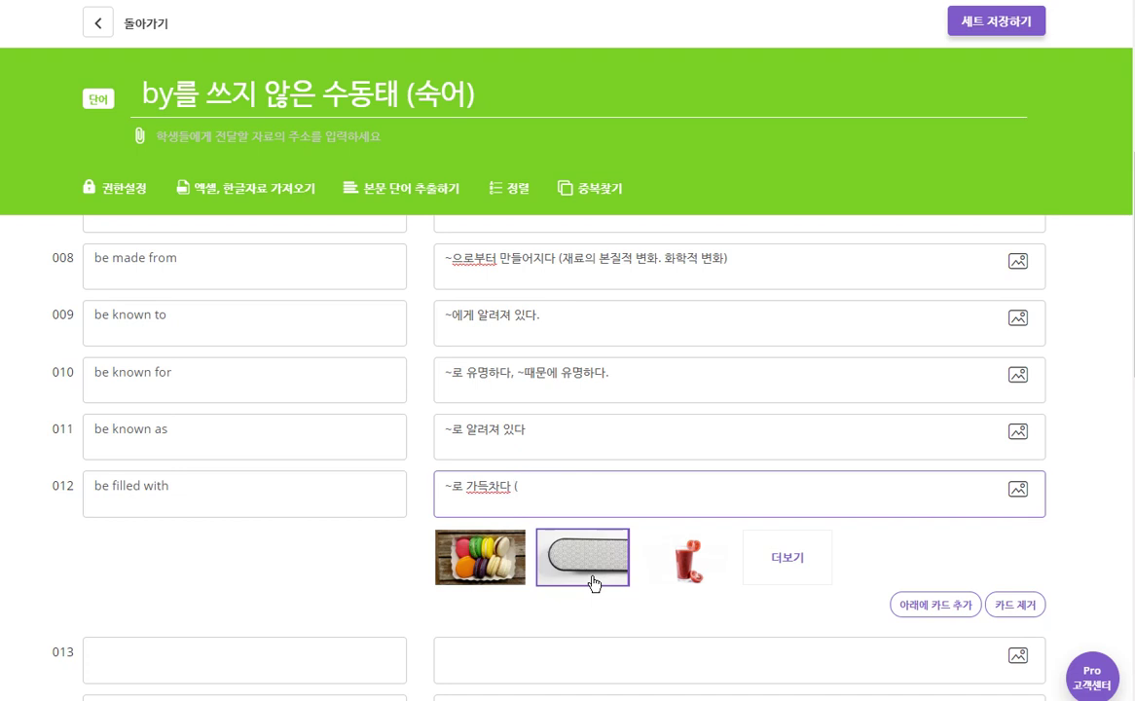
pyautogui.write('=be full of)')
pyautogui.press('Tab')
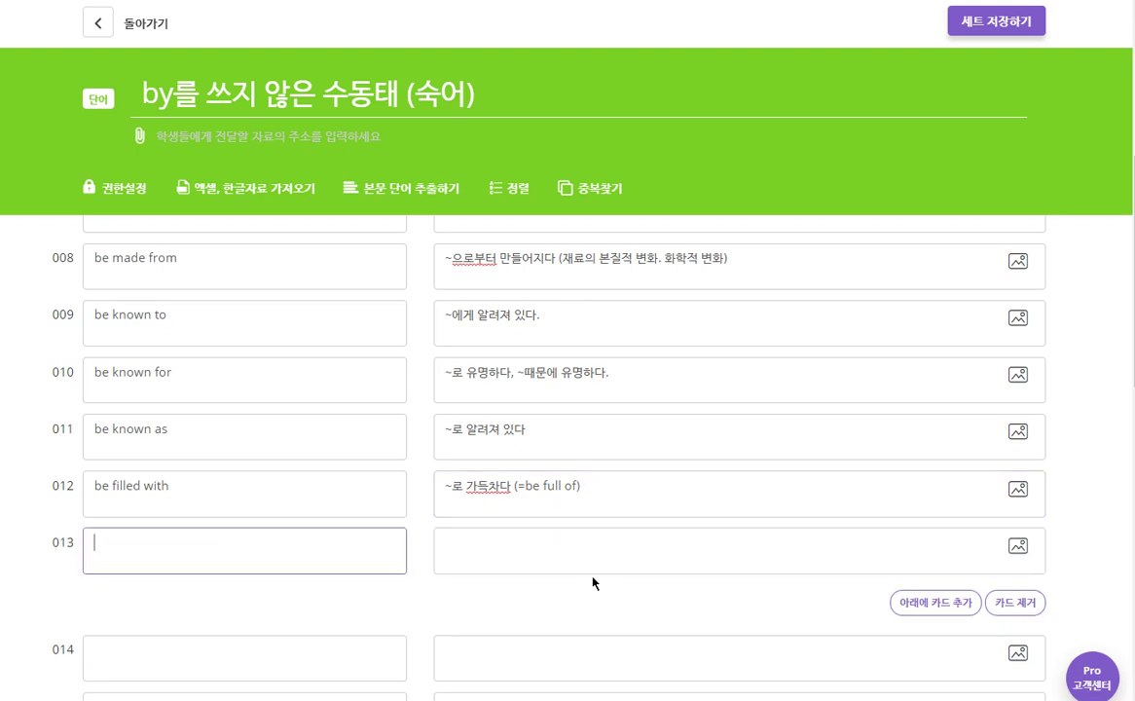
# Fill card 013 with the idiom "be covered with" and accept the suggested meaning "~으로 덮혀있다".
pyautogui.write('be covered w')
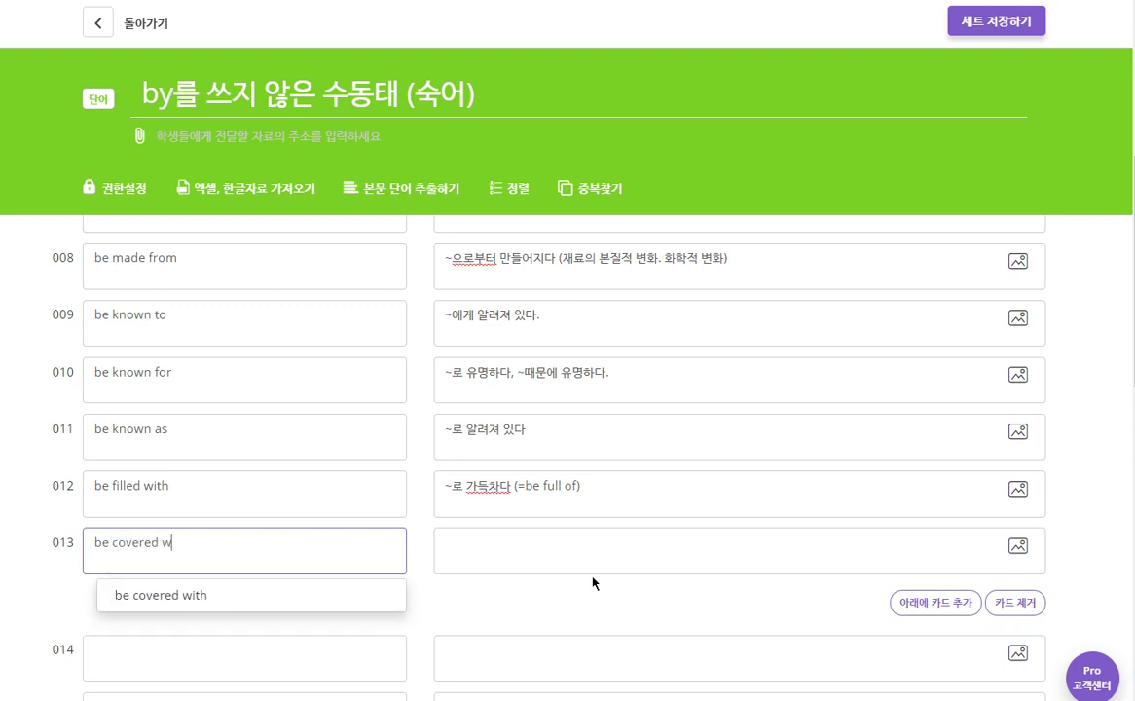
pyautogui.press('Tab')
pyautogui.press('Tab')
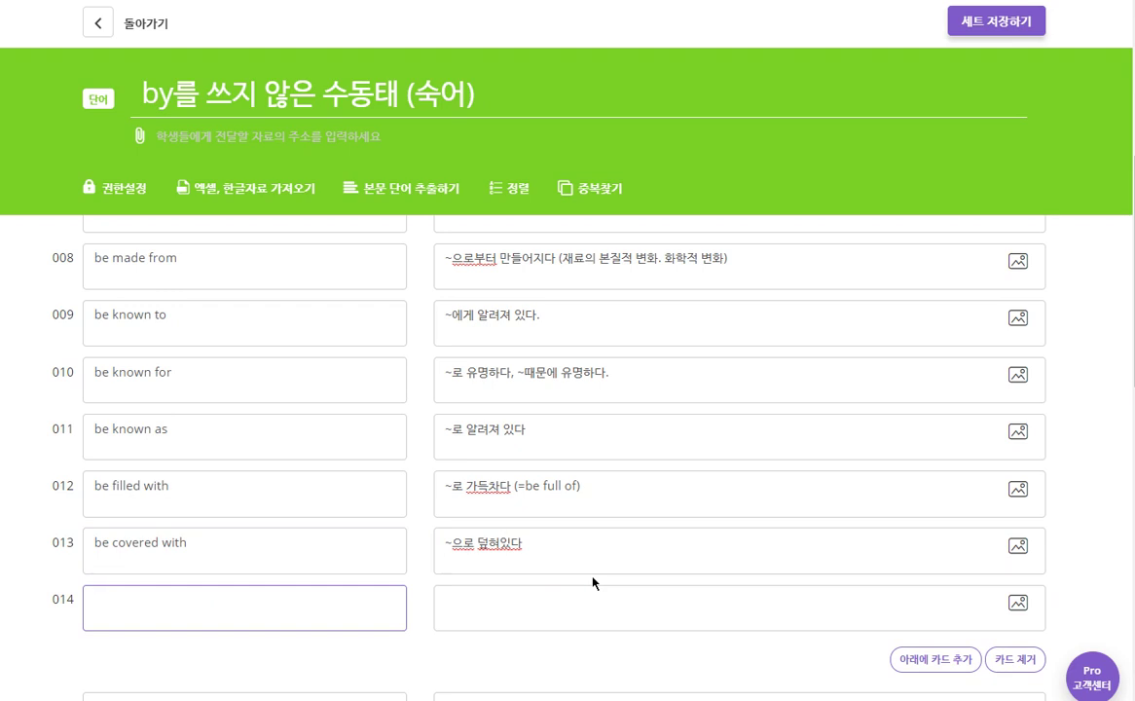
# Fill card 014 with the idiom "be crowded with" and accept the suggested meaning "~으로 붐비다".
pyautogui.write('ㅠㄷ crwo')
pyautogui.press('BackSpace')
pyautogui.write('owe')
pyautogui.press('BackSpace')
pyautogui.write('ded with')
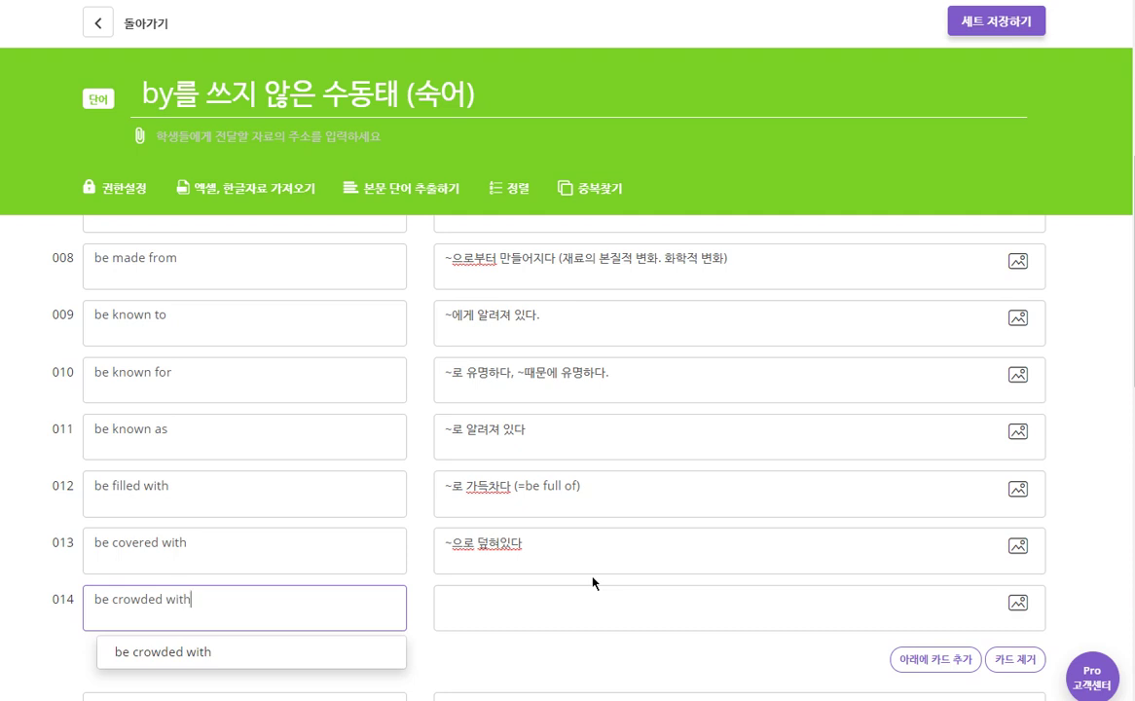
pyautogui.press('Tab')
pyautogui.scroll(-4, 602, 532)
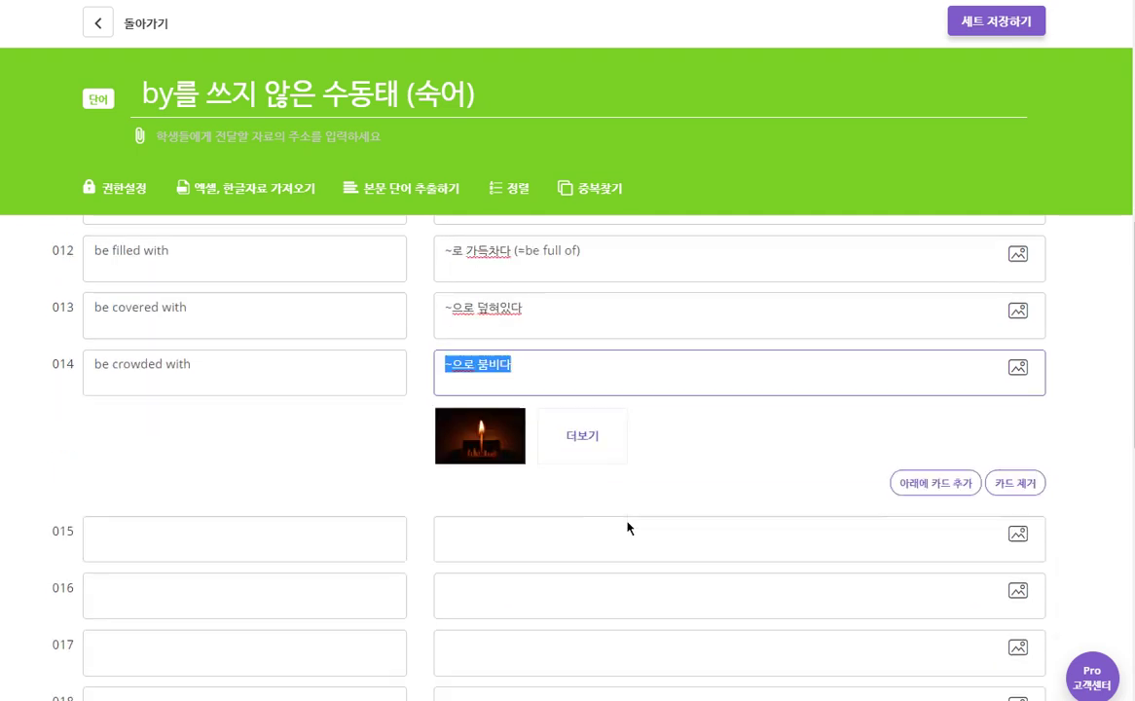
# Save the vocabulary set and mark its creation as complete.
pyautogui.scroll(7, 627, 526)
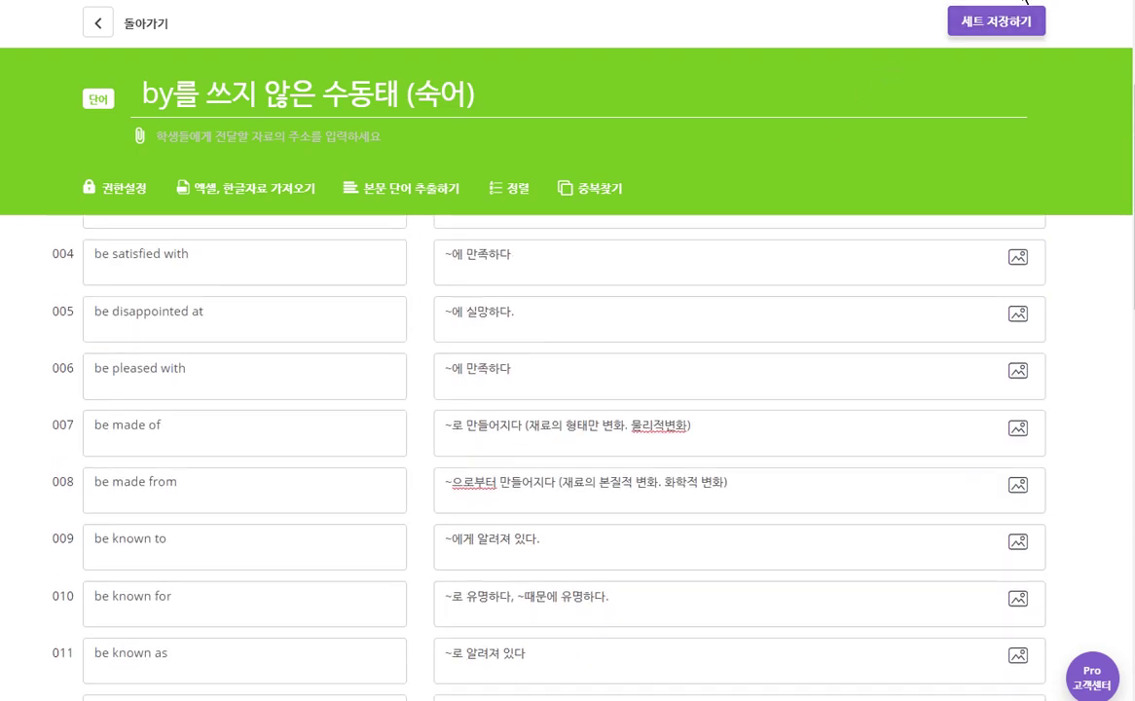
pyautogui.click(1017, 24)
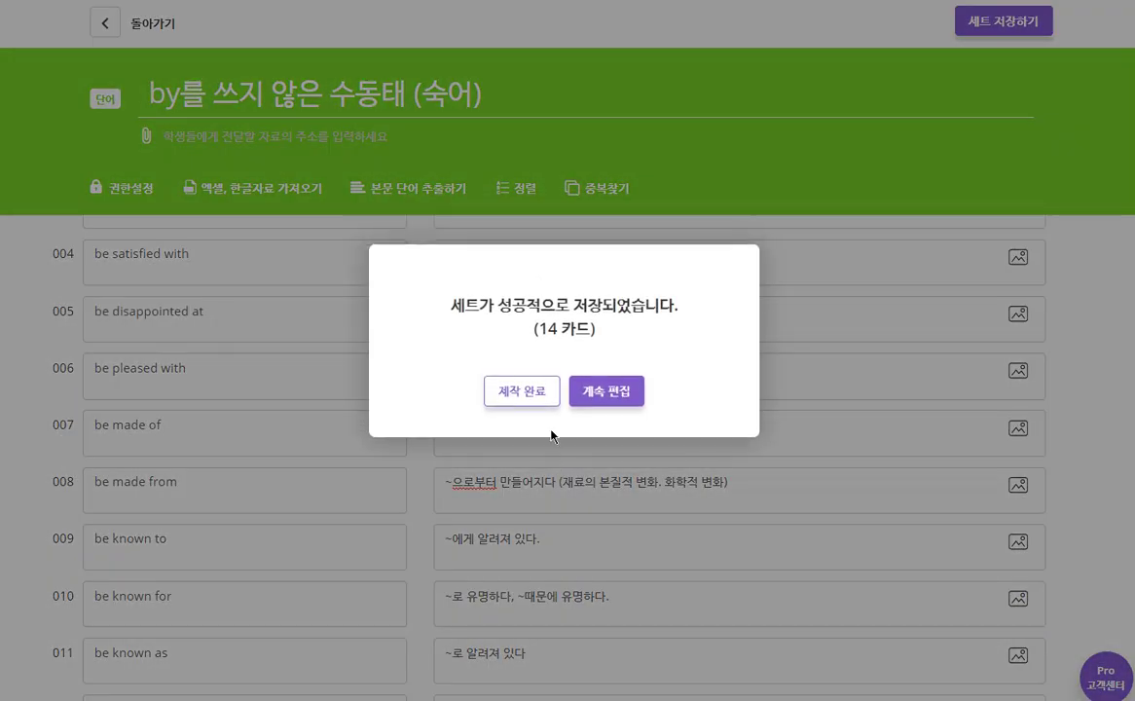
pyautogui.click(507, 393)
# Add the finished set to the class 중2 and view the saved set.
pyautogui.scroll(-3, 676, 458)
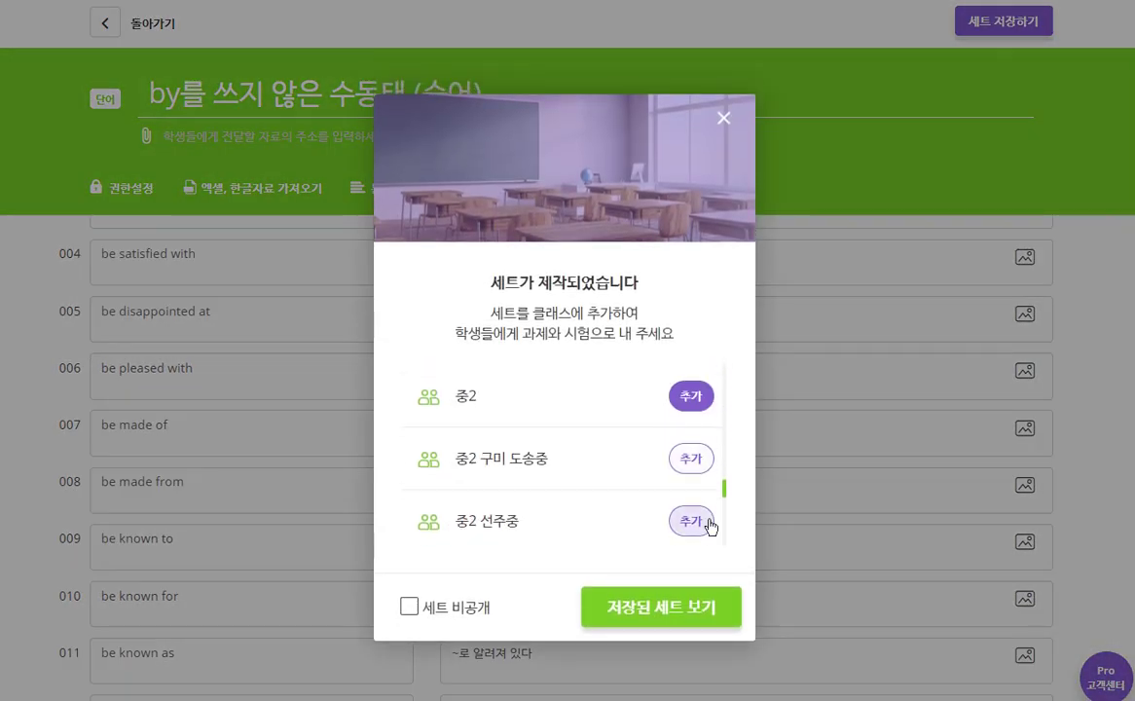
pyautogui.click(704, 397)
pyautogui.click(669, 608)
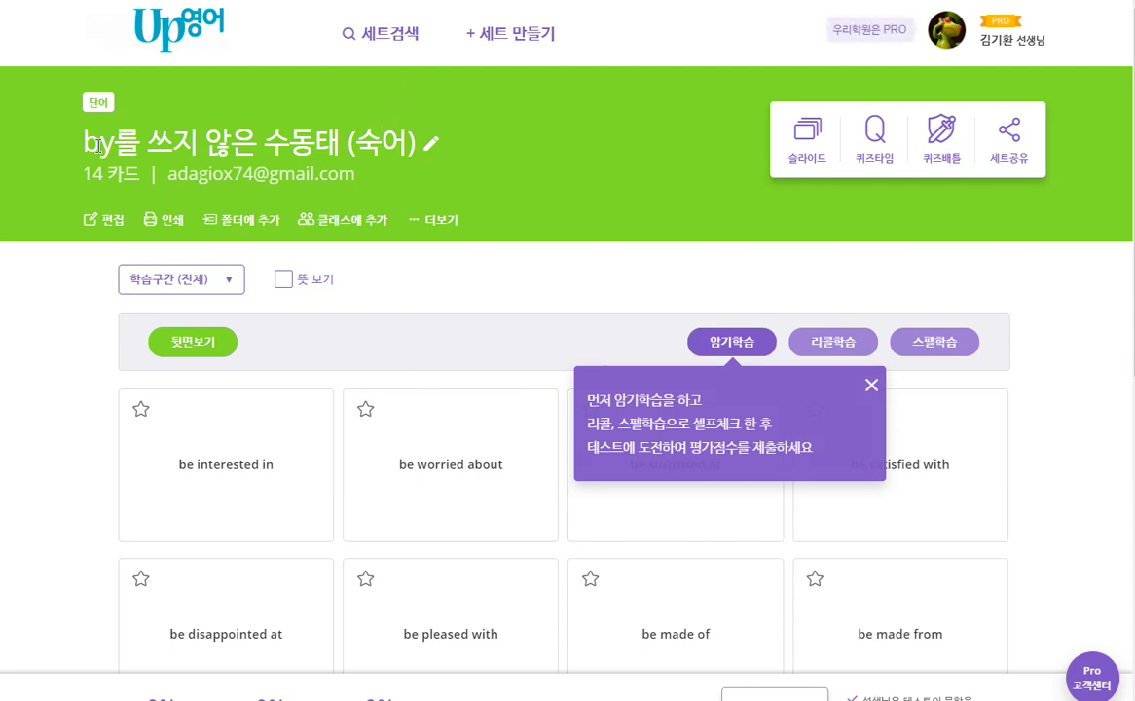
# Copy the saved set's title "by를 쓰지 않은 수동태 (숙어)" and switch to Google Classroom.
pyautogui.moveTo(83, 142); pyautogui.dragTo(412, 149)
pyautogui.hotkey('ctrl', 'c')
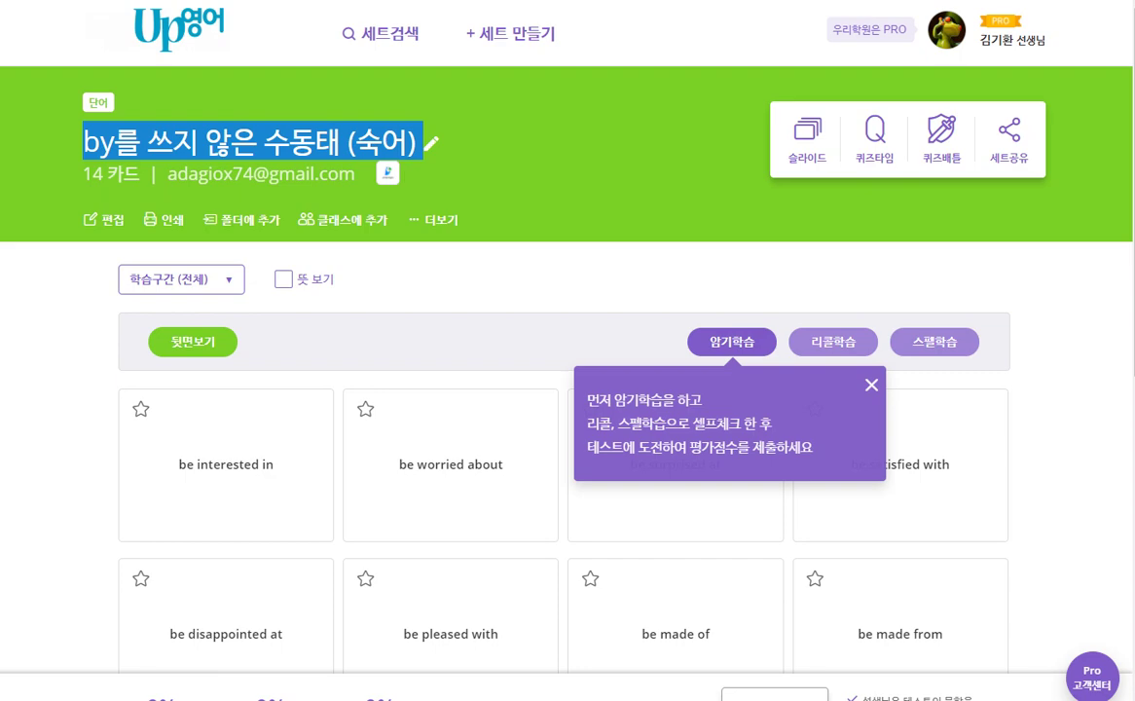
pyautogui.hotkey('ctrl', 't')
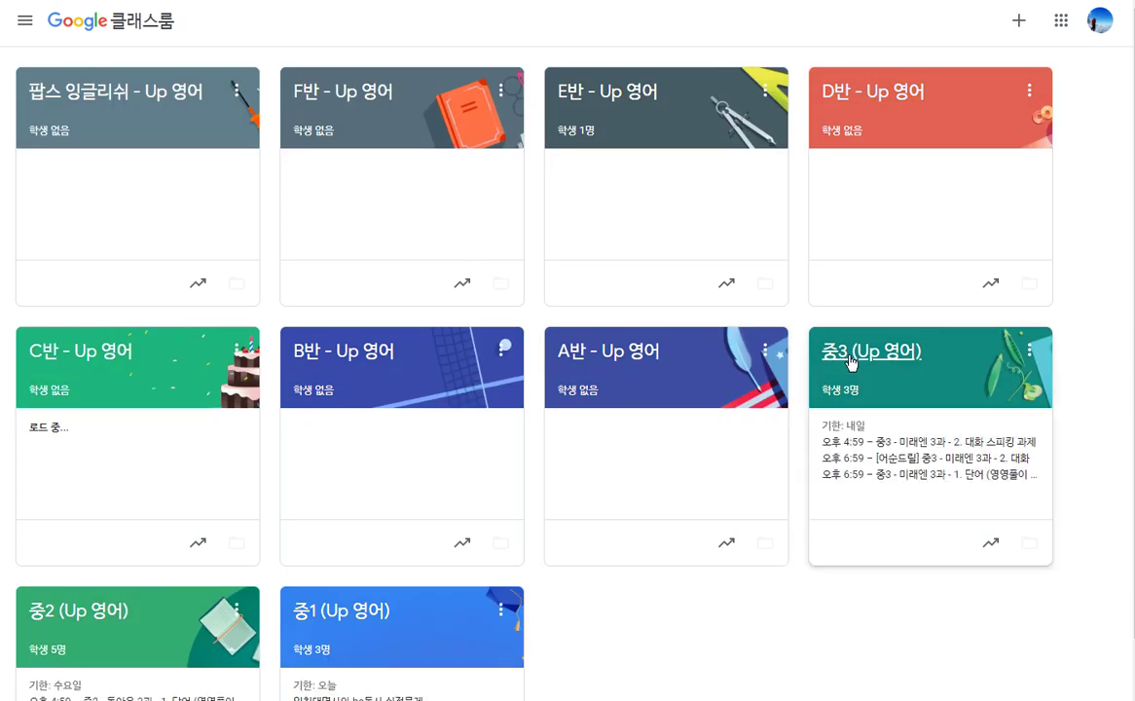
# Start a new assignment in the class 중2 (Up 영어) with the copied title "by를 쓰지 않은 수동태 (숙어)".
pyautogui.click(51, 615)
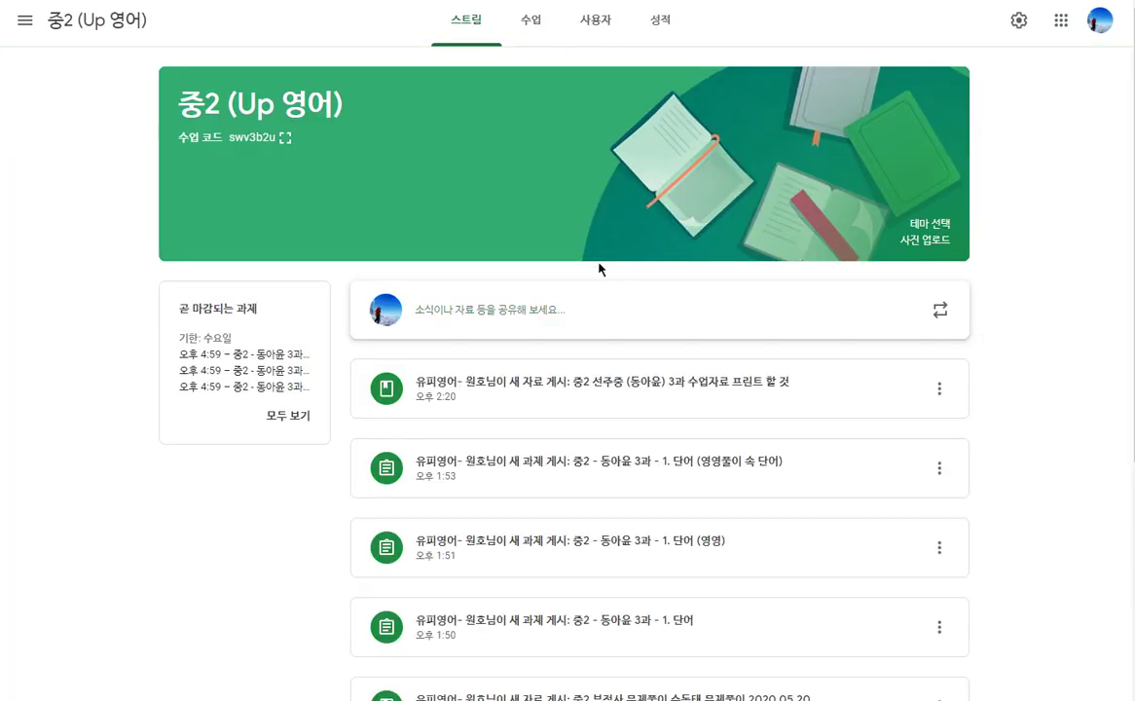
pyautogui.click(530, 27)
pyautogui.click(346, 88)
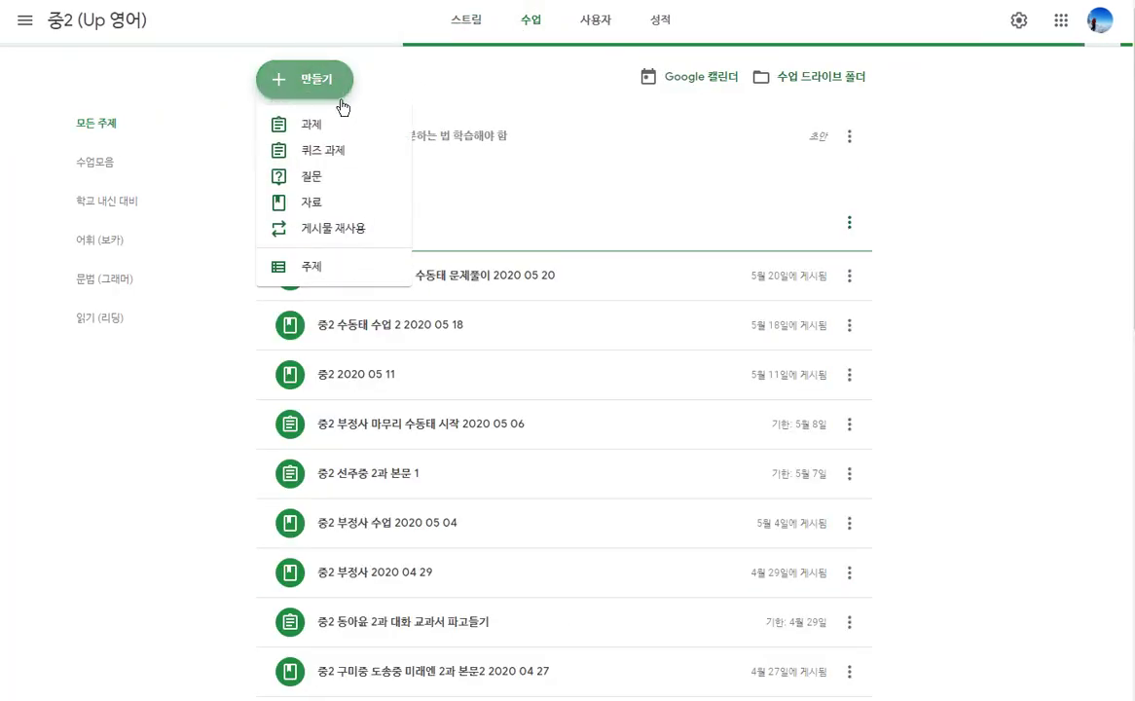
pyautogui.click(336, 124)
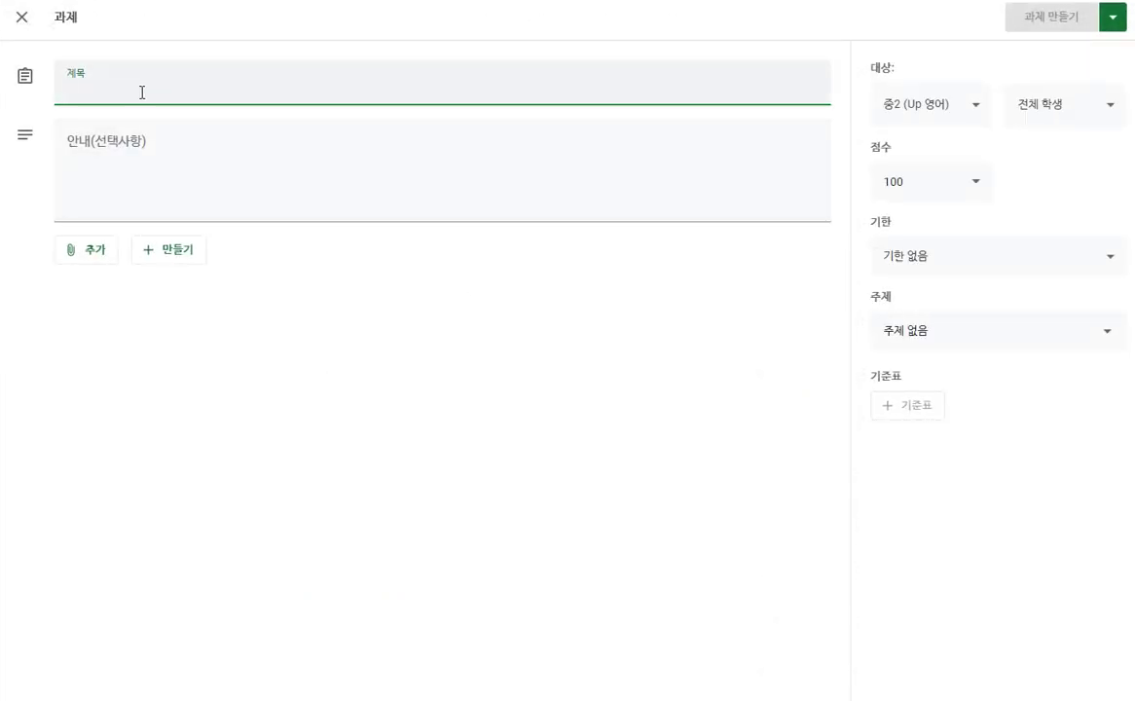
pyautogui.hotkey('ctrl', 'v')
# Enter the assignment instructions on two lines: "빨랑 외우세요." and "클래스카드에 있습니다.".
pyautogui.click(129, 130)
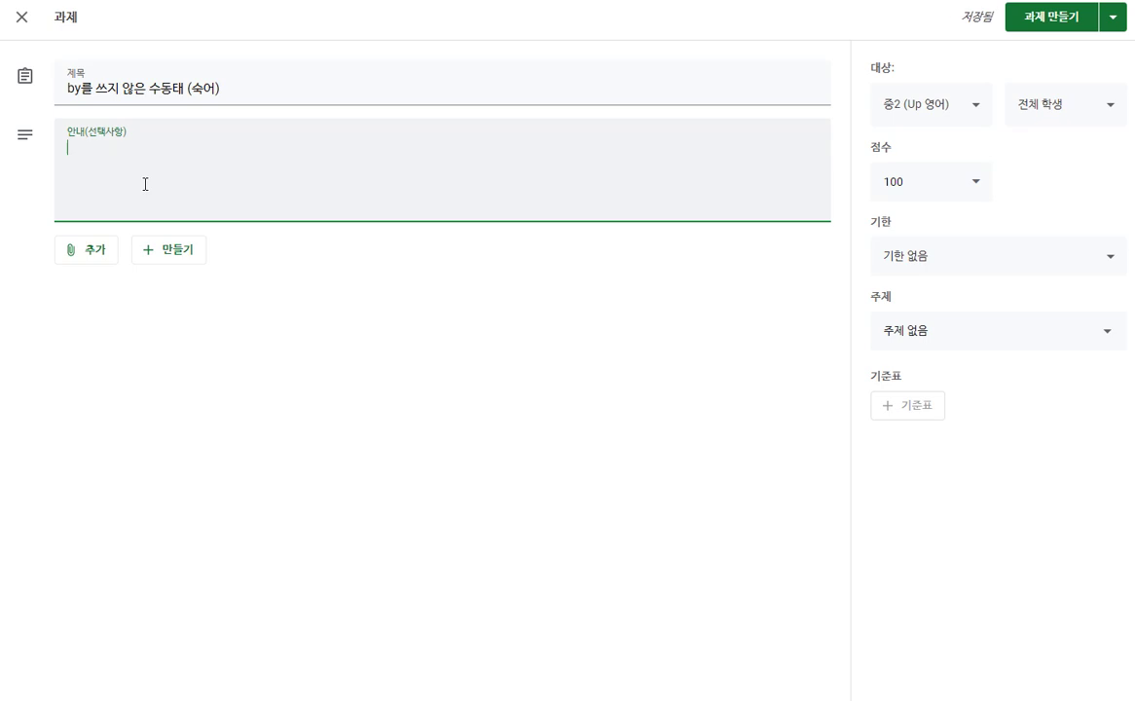
pyautogui.write('빨리')
pyautogui.write(' 외우삼')
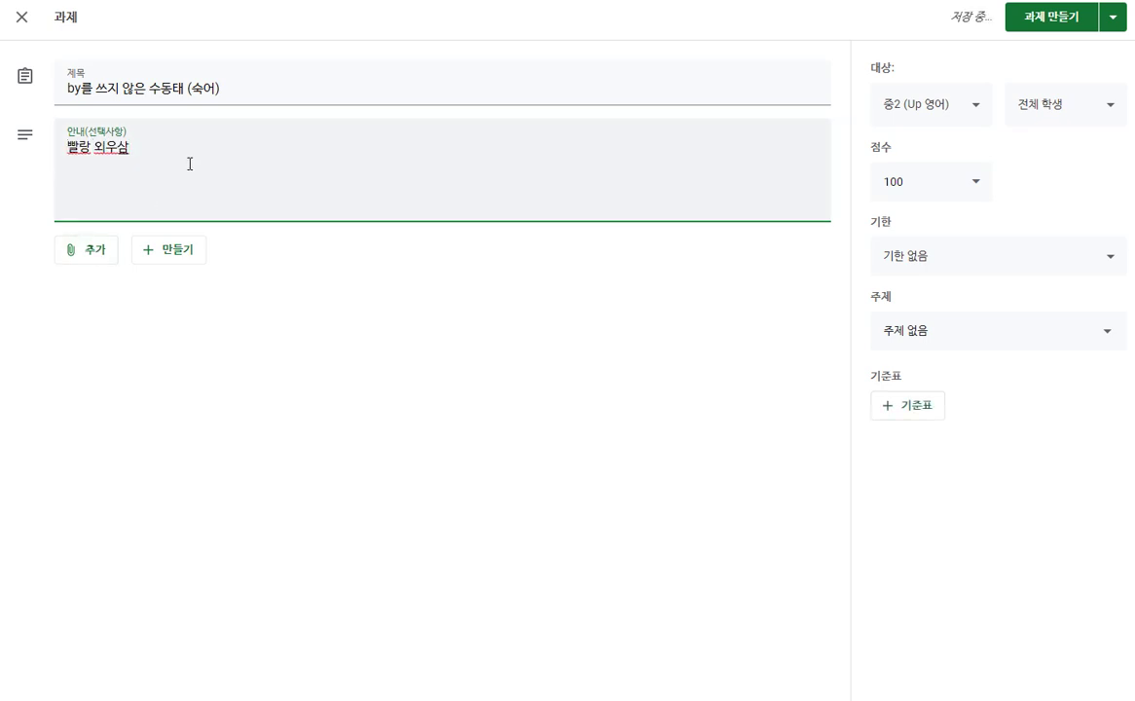
pyautogui.press('Return')
pyautogui.write('세요.')
pyautogui.click(190, 163)
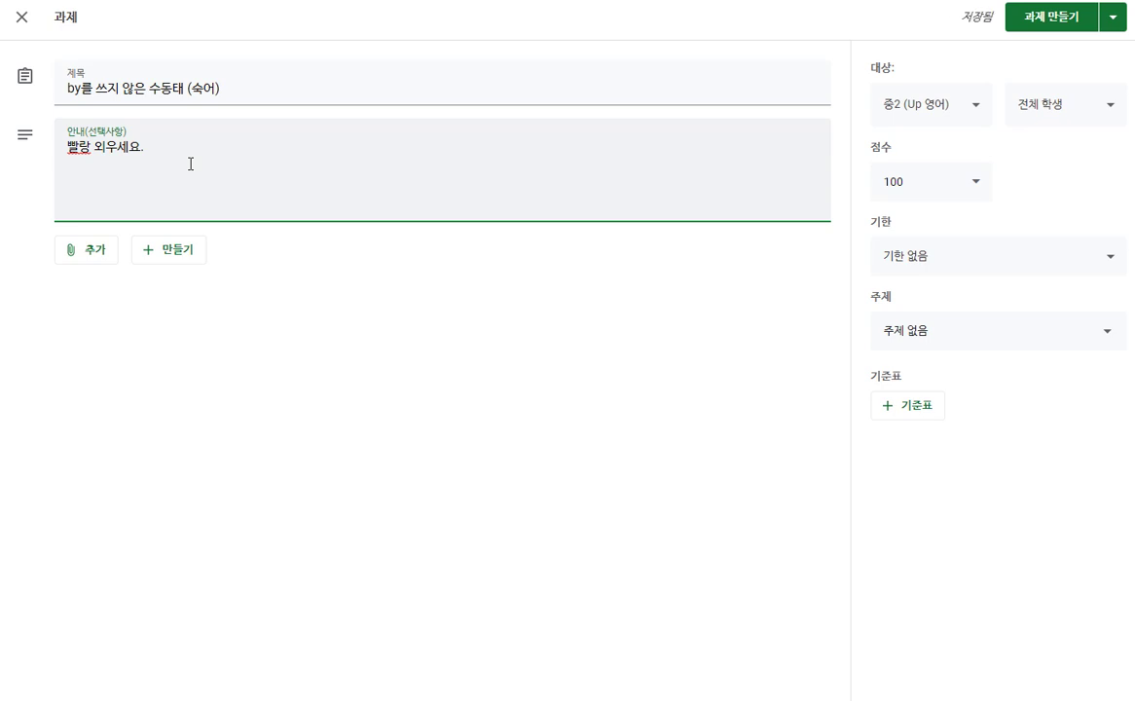
pyautogui.write('클래스카드에 있습니다.')
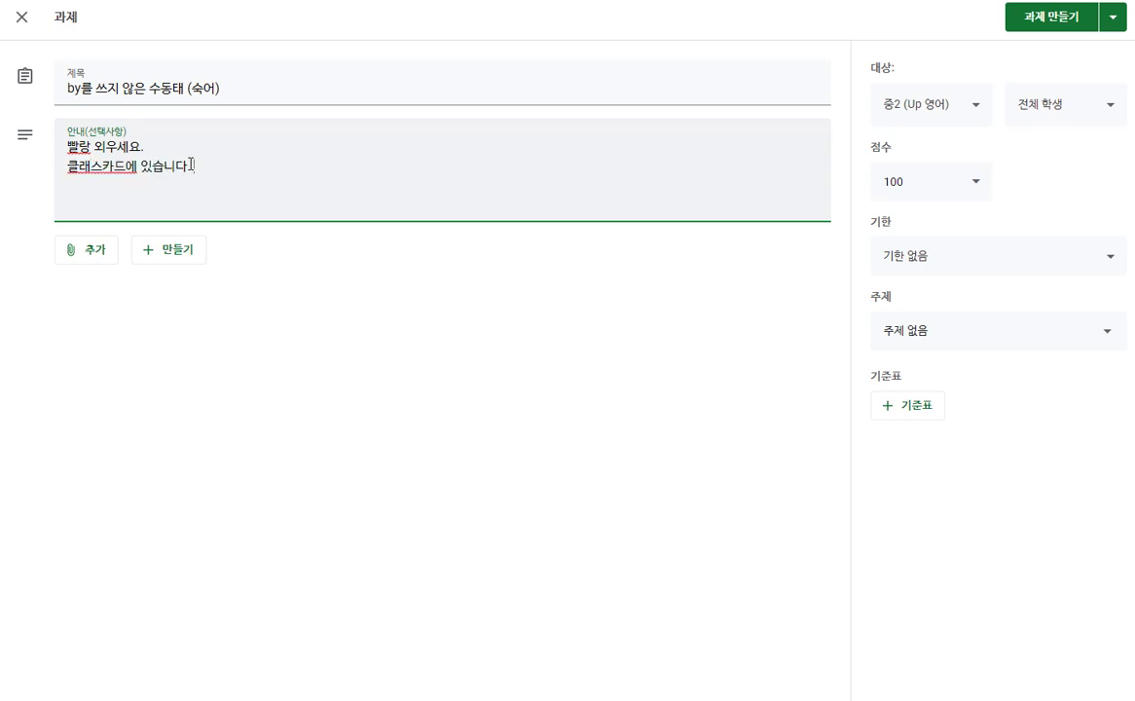
pyautogui.click(86, 248)
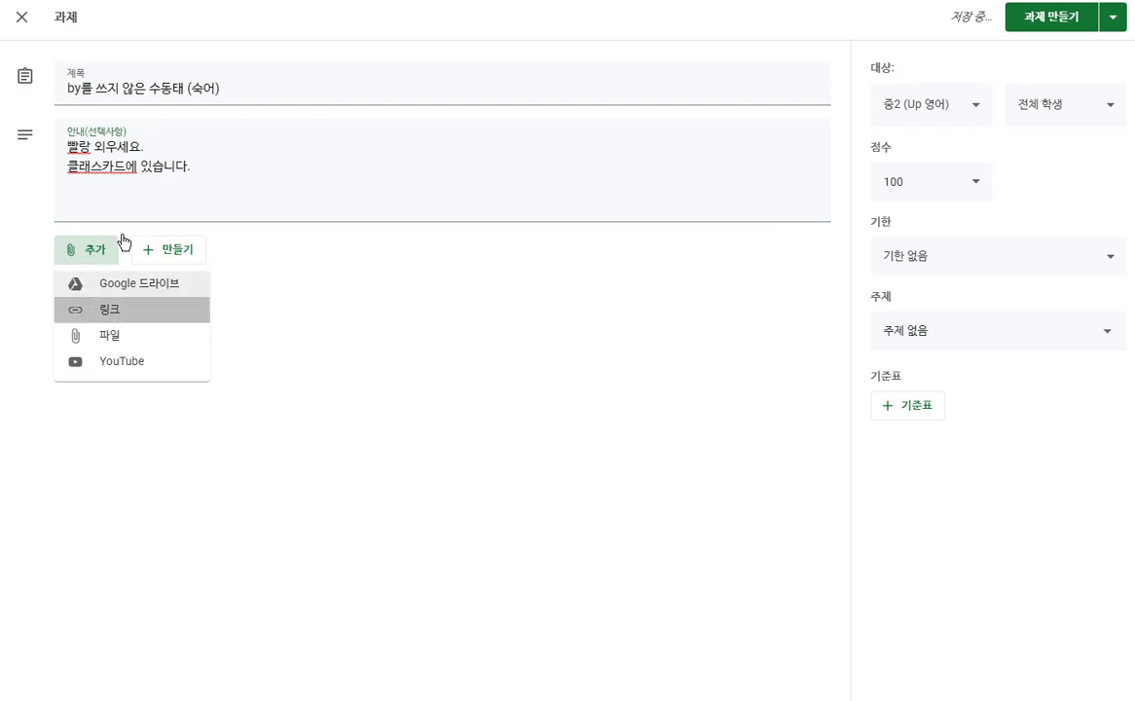
pyautogui.click(109, 308)
pyautogui.hotkey('alt', 'Tab')
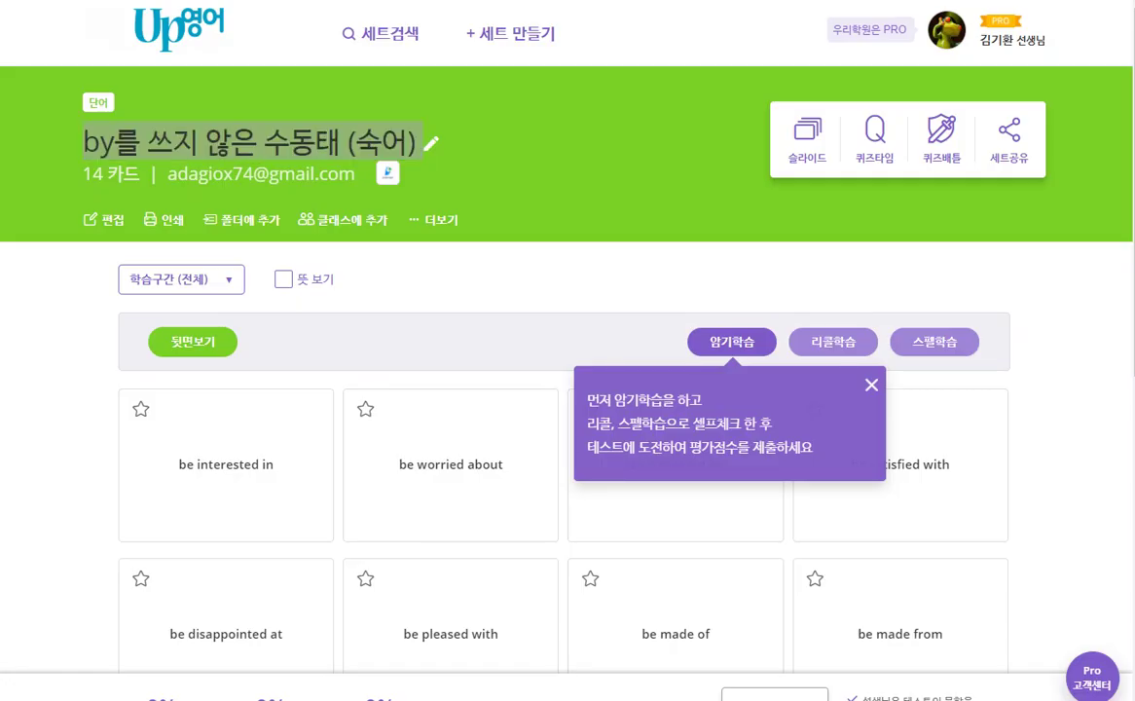
pyautogui.hotkey('ctrl', 'Tab')
pyautogui.hotkey('ctrl', 'Tab')
pyautogui.hotkey('ctrl', 'Tab')
pyautogui.hotkey('ctrl', 'Tab')
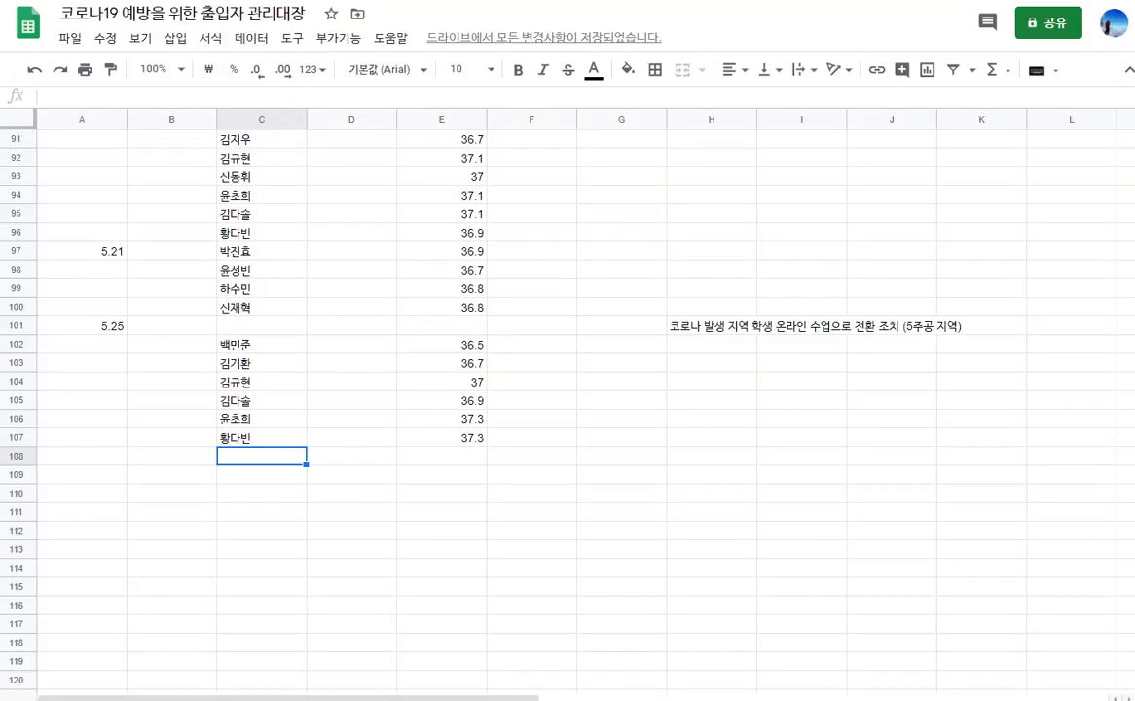
pyautogui.write('http://www.classcard.net/set/2271654')
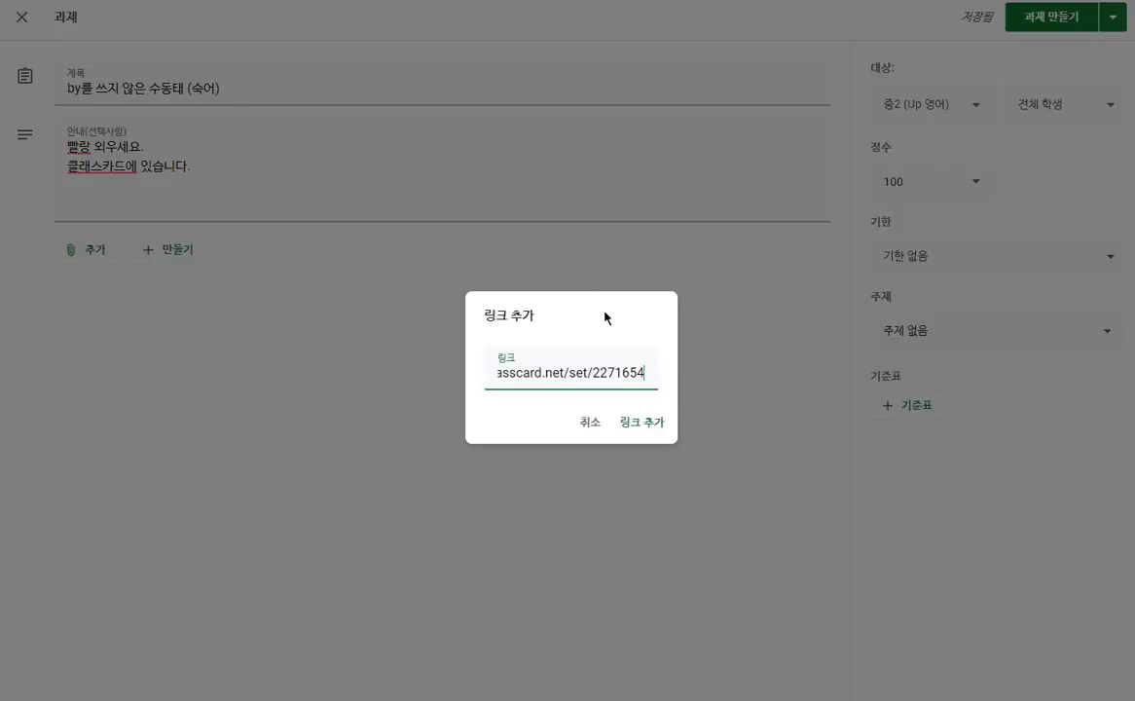
pyautogui.click(650, 423)
# Set the assignment's due date to 2020. 5. 27. and its due time to 오후 04:59.
pyautogui.click(995, 261)
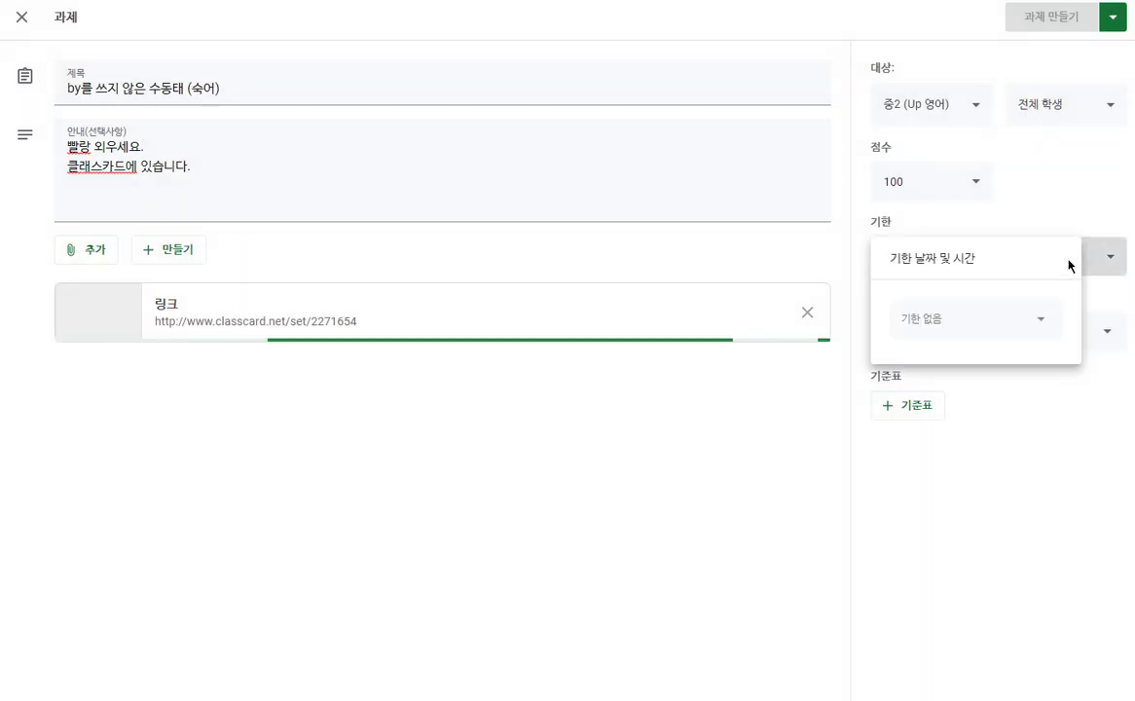
pyautogui.click(983, 324)
pyautogui.click(983, 494)
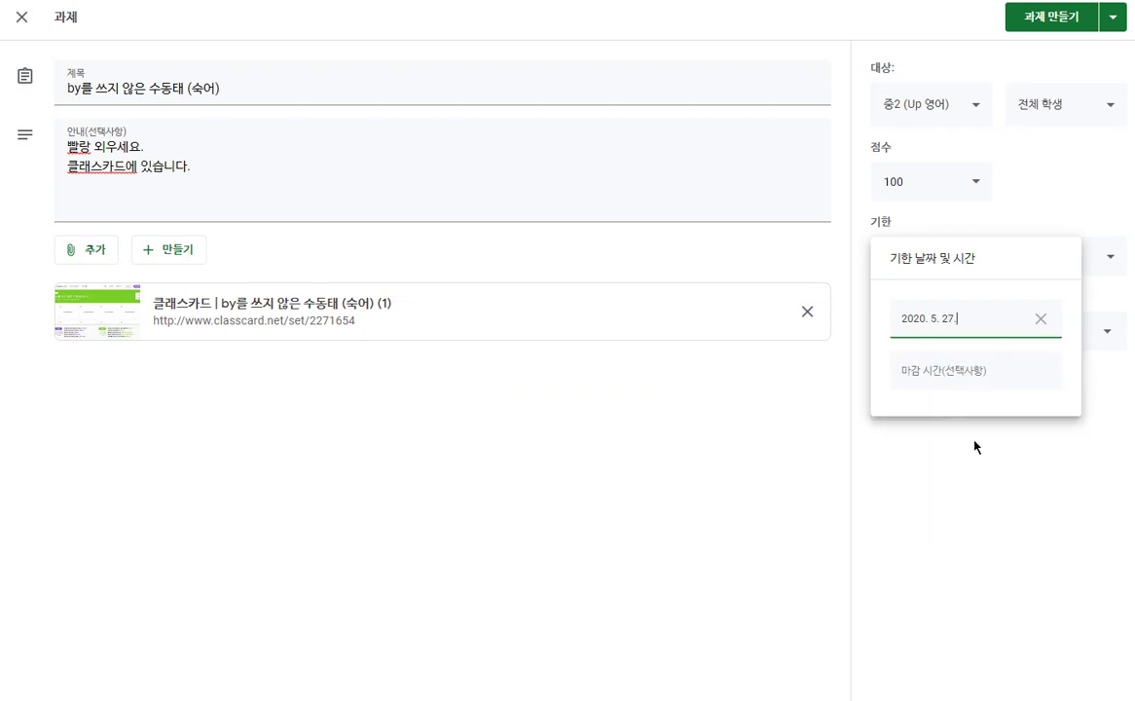
pyautogui.click(936, 370)
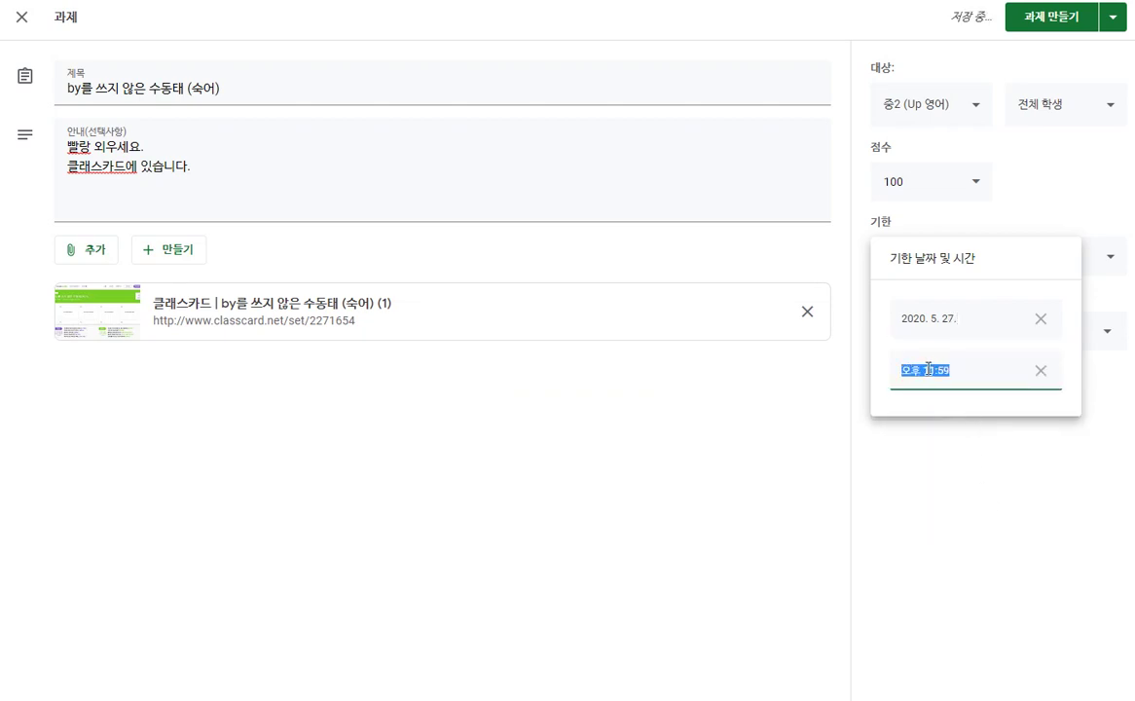
pyautogui.doubleClick(925, 370)
pyautogui.write('04')
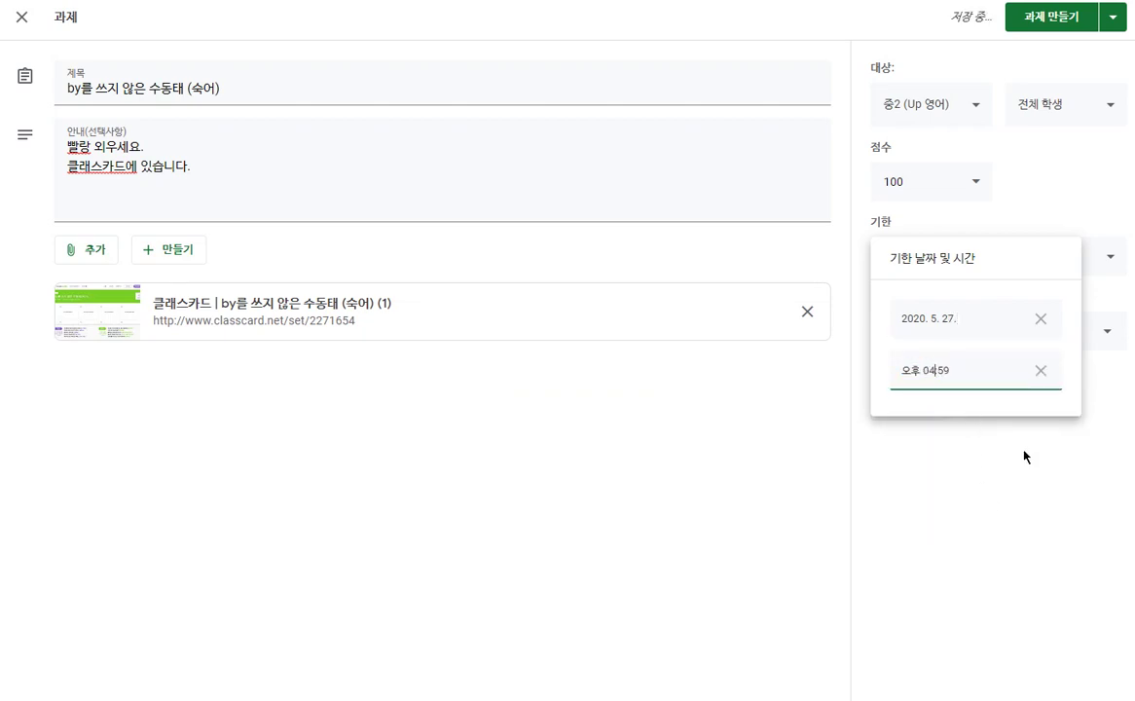
pyautogui.click(975, 491)
# File the assignment under the topic 문법 (그래머) and publish it to the class.
pyautogui.click(982, 349)
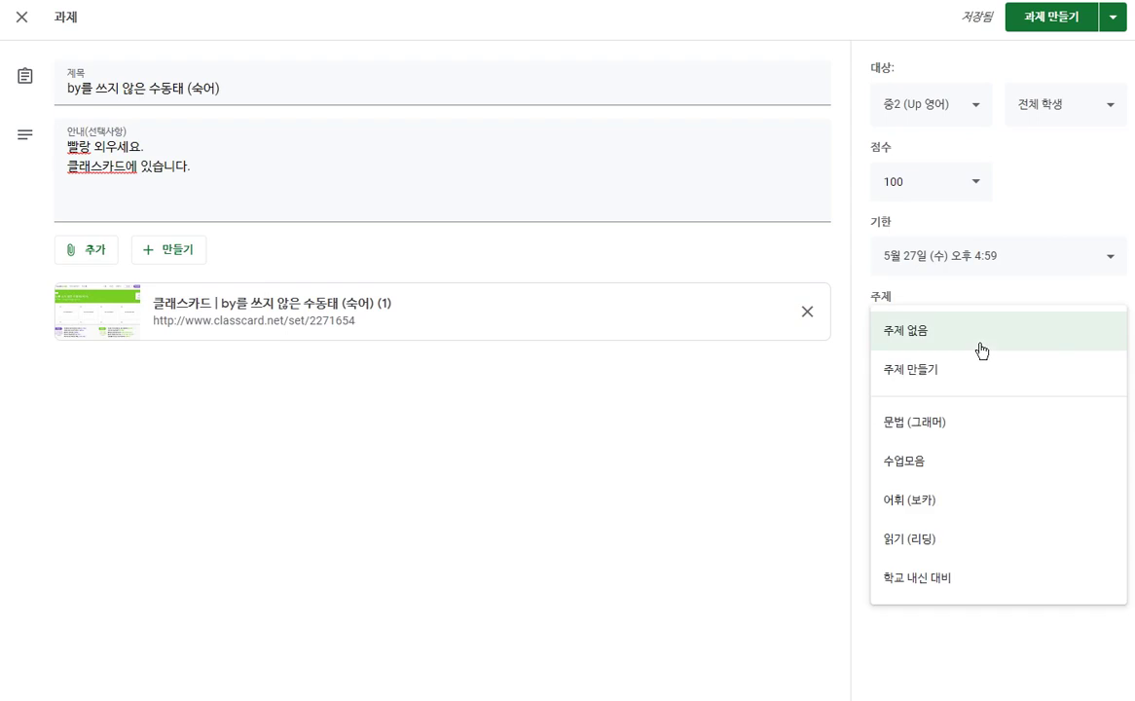
pyautogui.click(969, 428)
pyautogui.click(1051, 17)
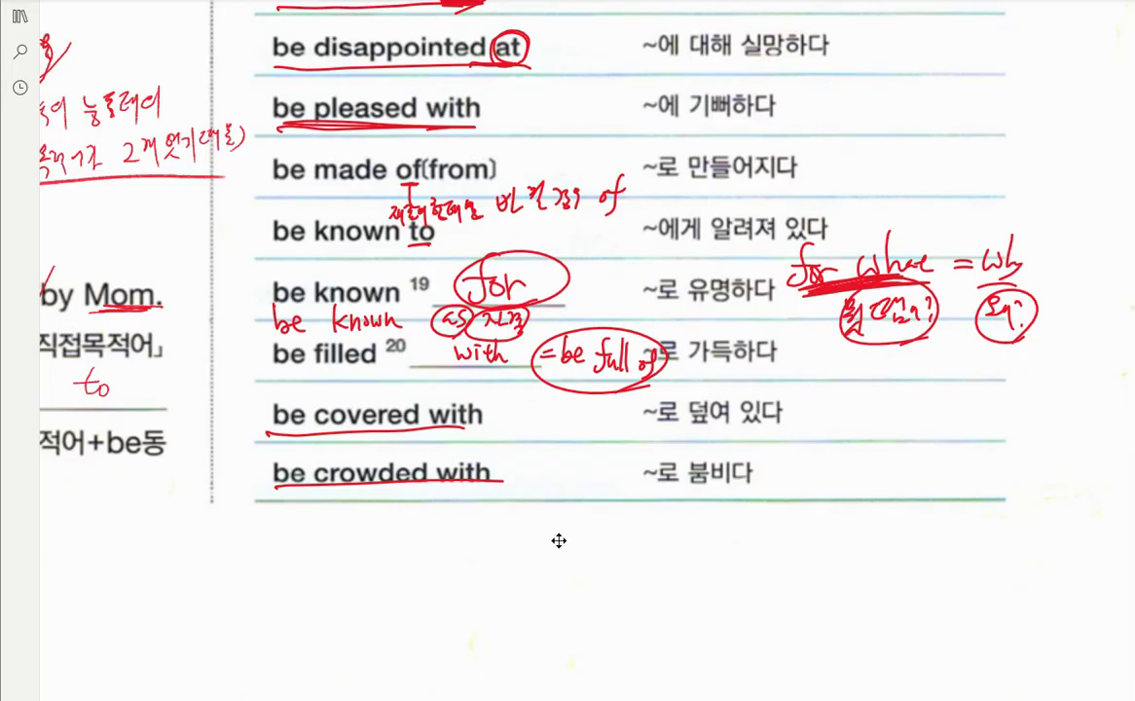
# In the annotated grammar notes, go to FOCUS 30 exercise 1 on rewriting sentences in the passive.
pyautogui.scroll(-3, 558, 540)
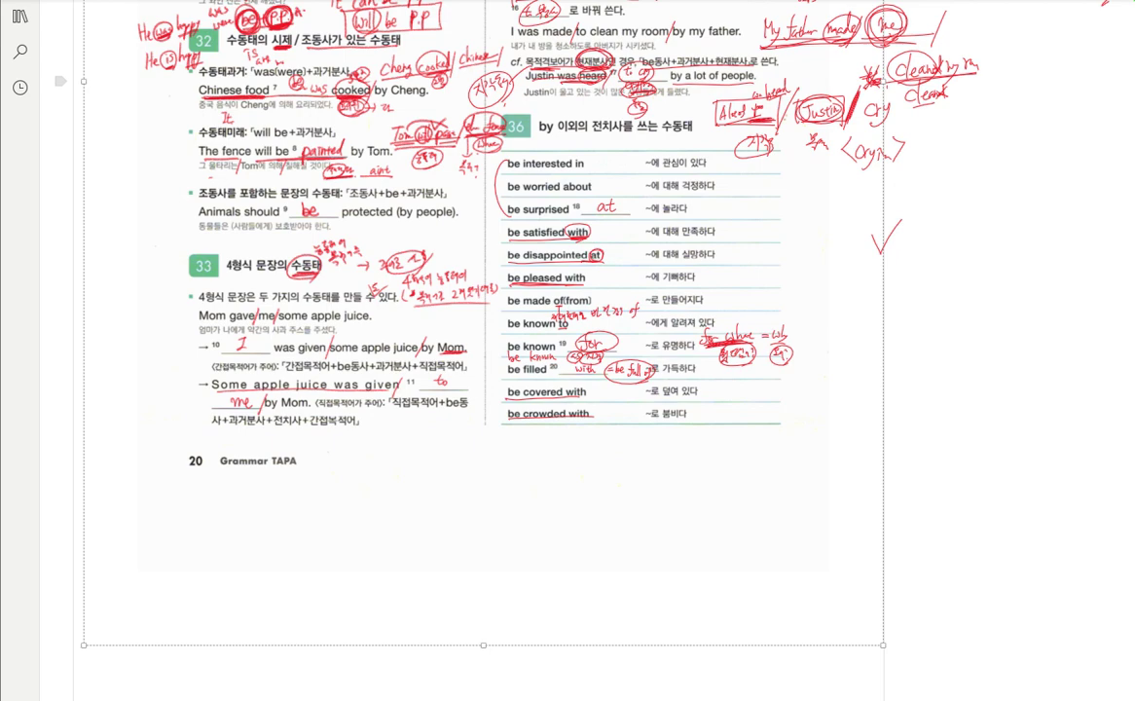
pyautogui.scroll(-10, 483, 350)
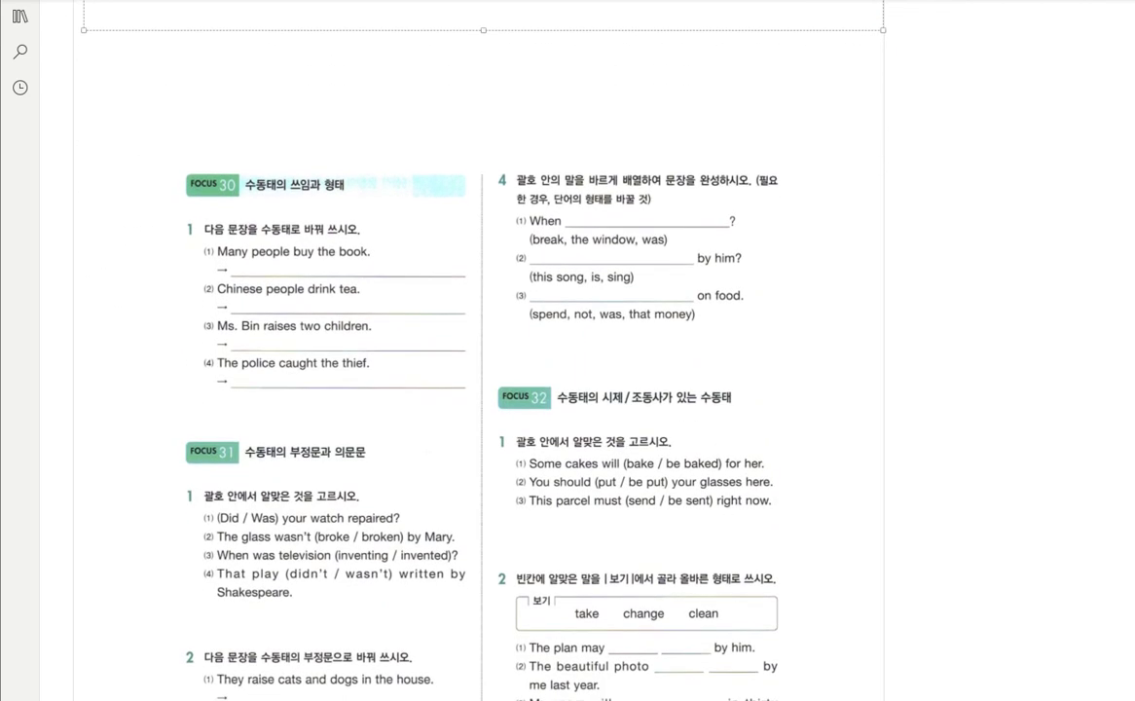
pyautogui.scroll(5, 189, 273)
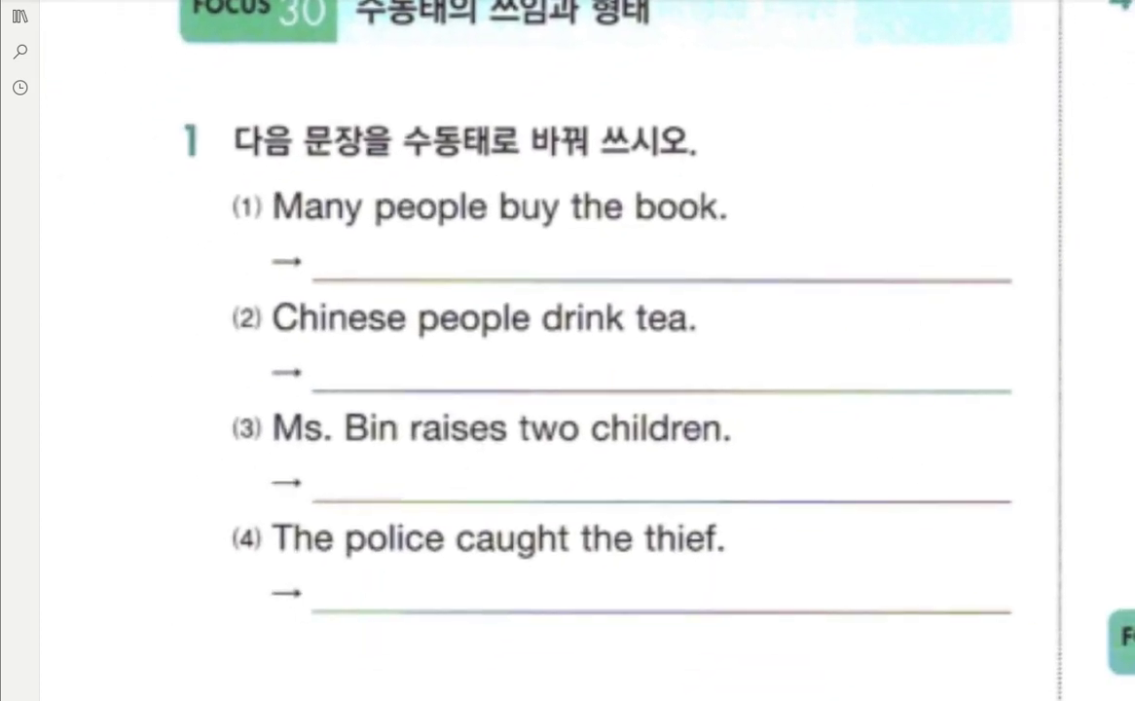